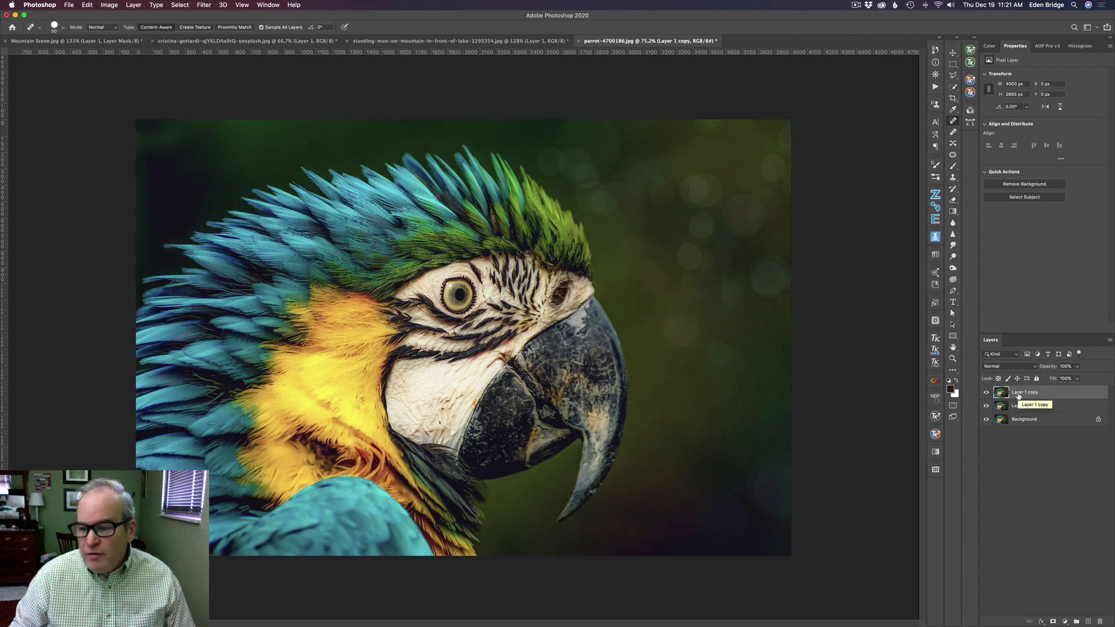
Launch the Luminar 4 plugin on the parrot's top layer via Filter > Skylum Software.
{"action": "left_click", "coordinate": [207, 9]}
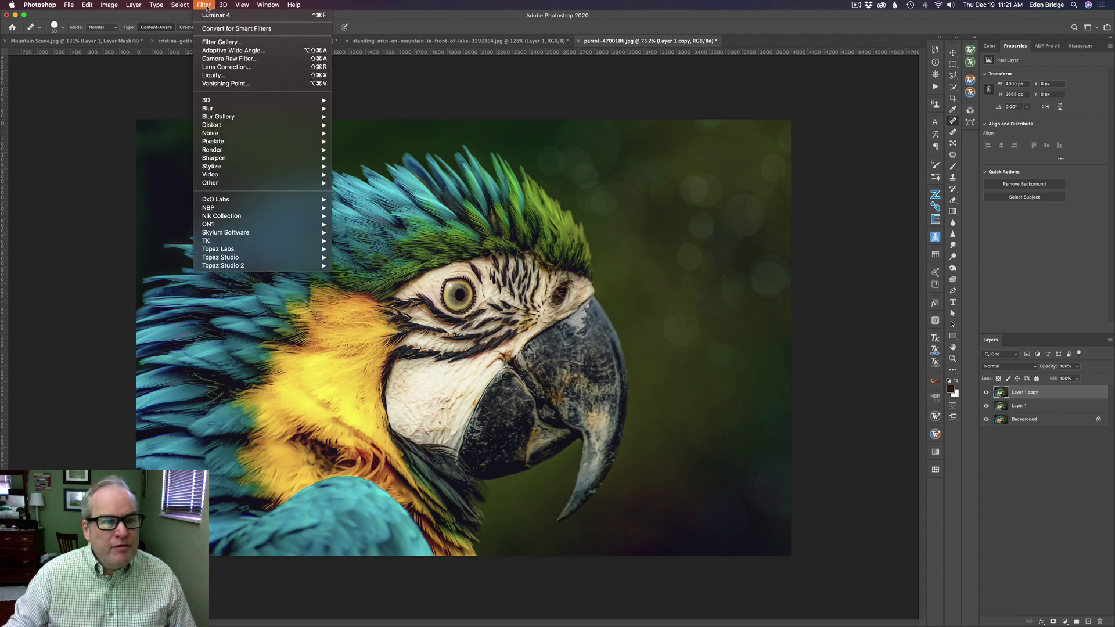
{"action": "mouse_move", "coordinate": [264, 243]}
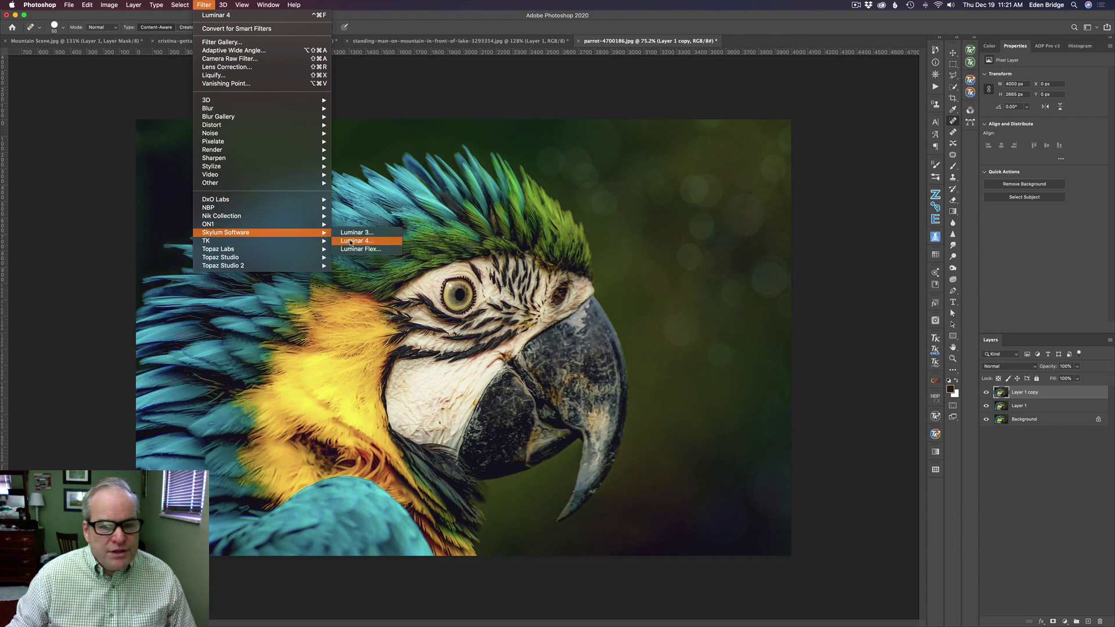
{"action": "left_click", "coordinate": [350, 241]}
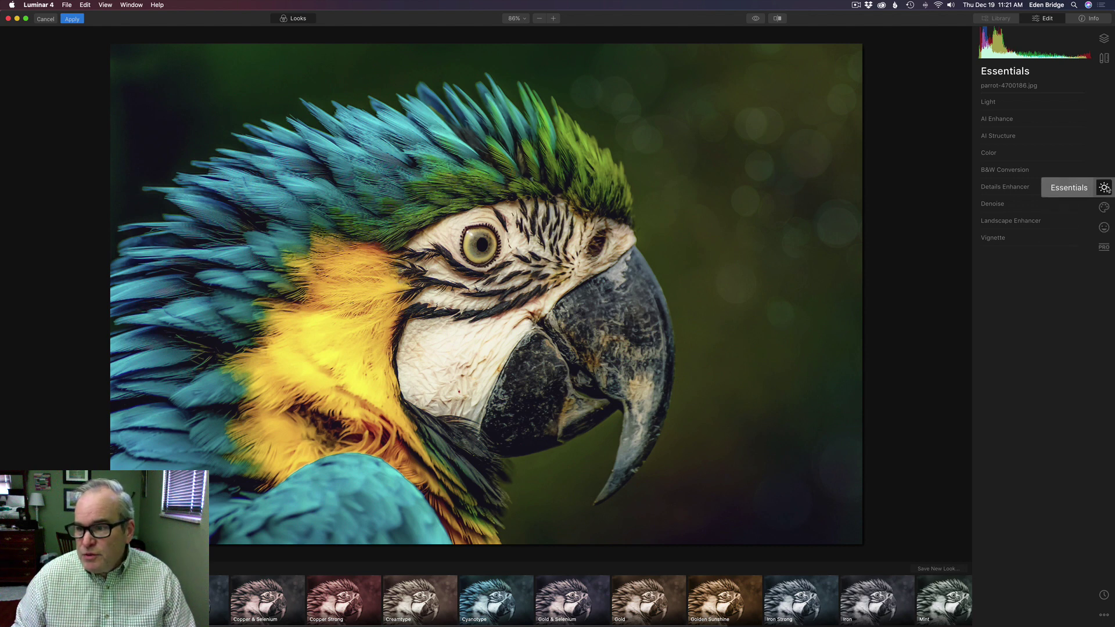
Preview the Light and AI Enhance Essentials panels, then switch to the Creative tools.
{"action": "left_click", "coordinate": [1007, 103]}
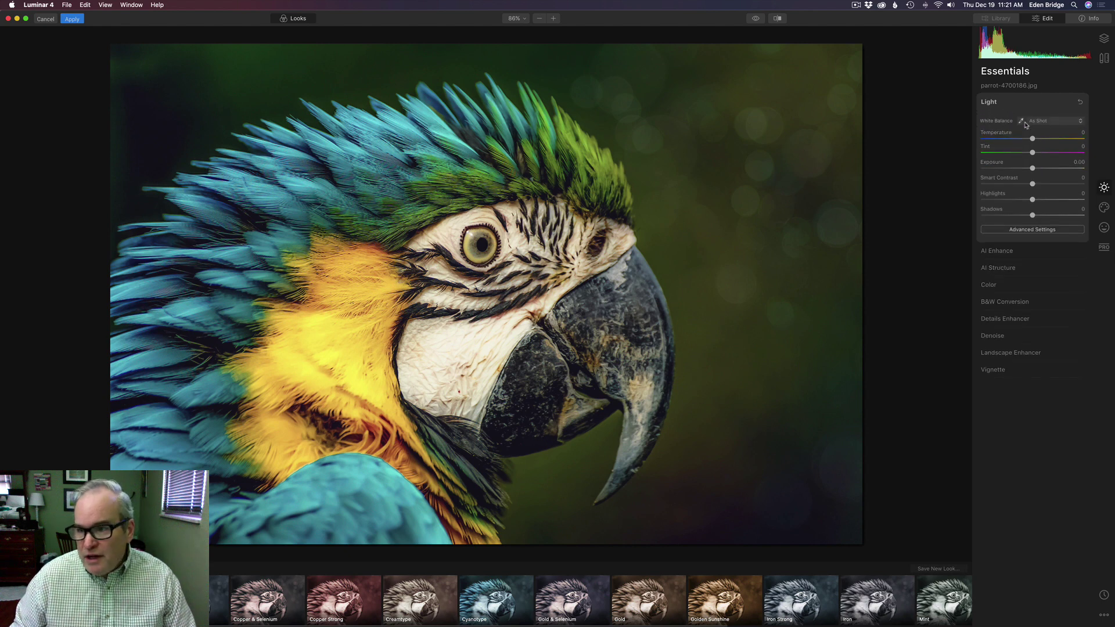
{"action": "left_click", "coordinate": [1021, 100]}
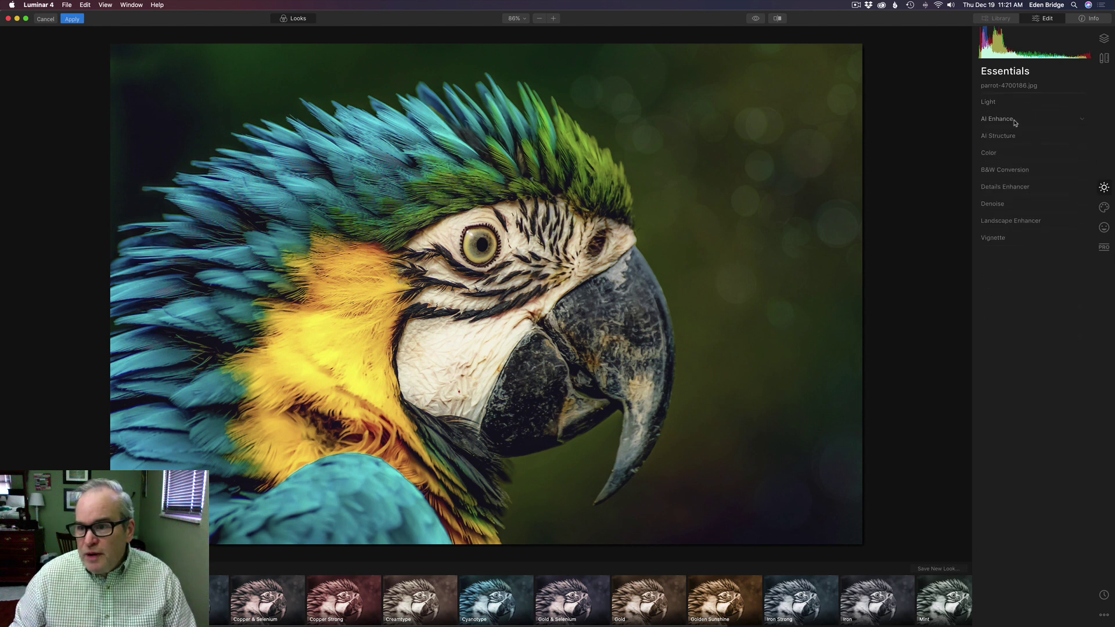
{"action": "left_click", "coordinate": [1013, 119]}
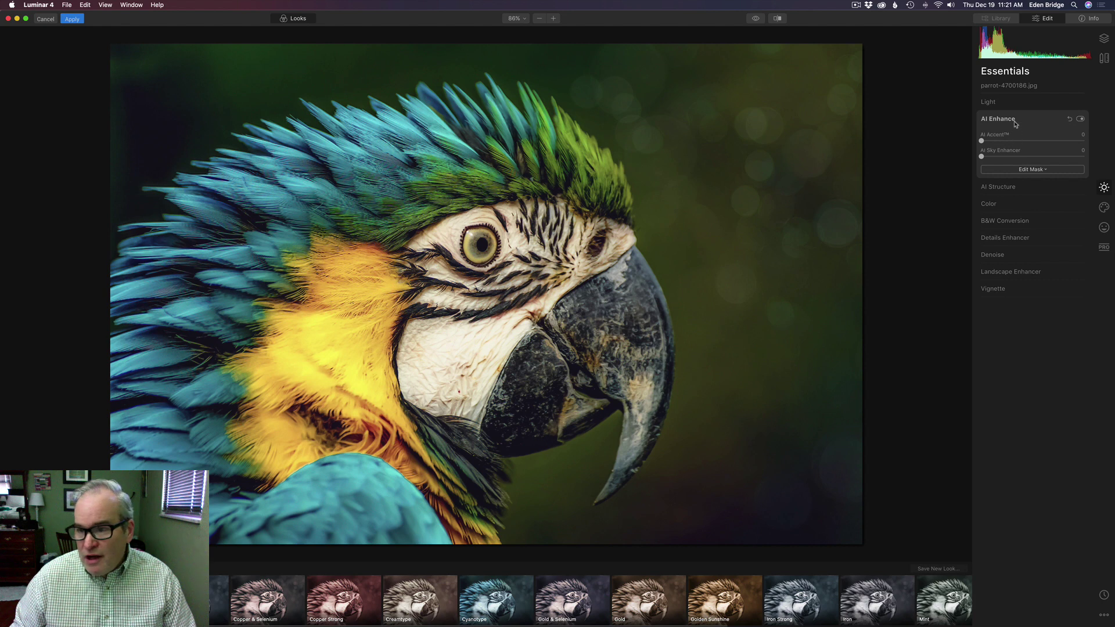
{"action": "left_click", "coordinate": [1018, 120]}
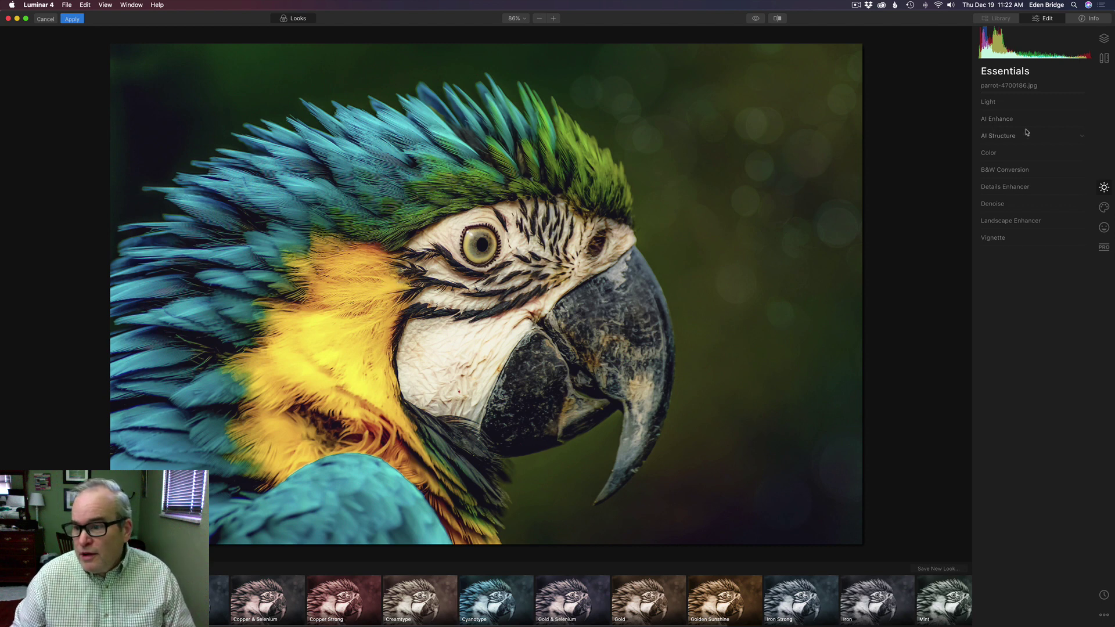
{"action": "left_click", "coordinate": [1105, 210]}
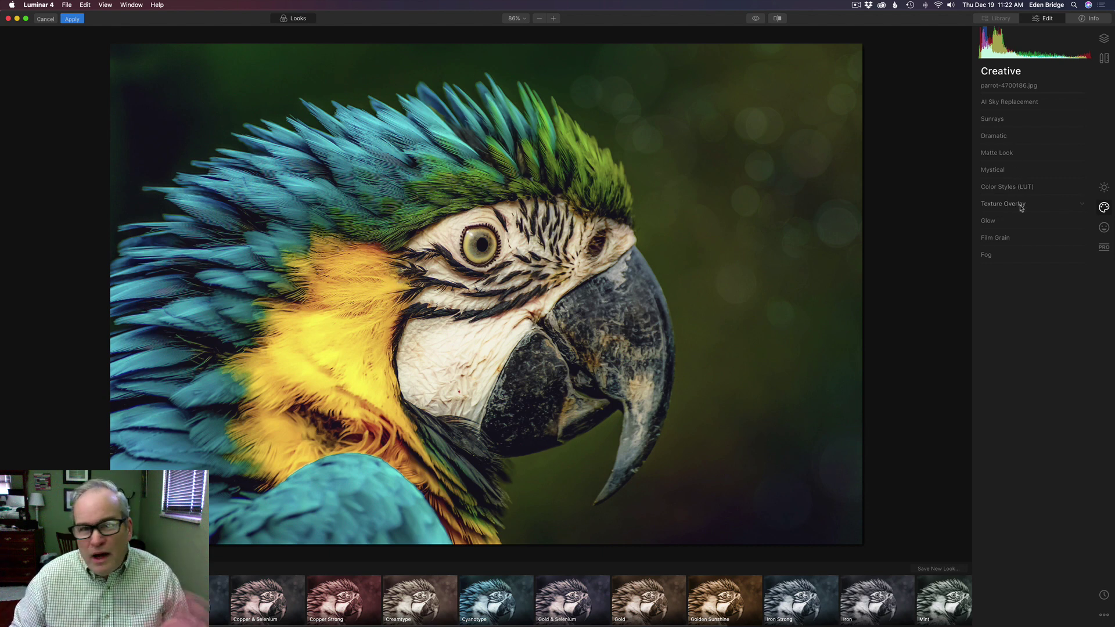
Switch from the Portrait tools to the Professional tools list in Luminar 4.
{"action": "left_click", "coordinate": [1104, 228]}
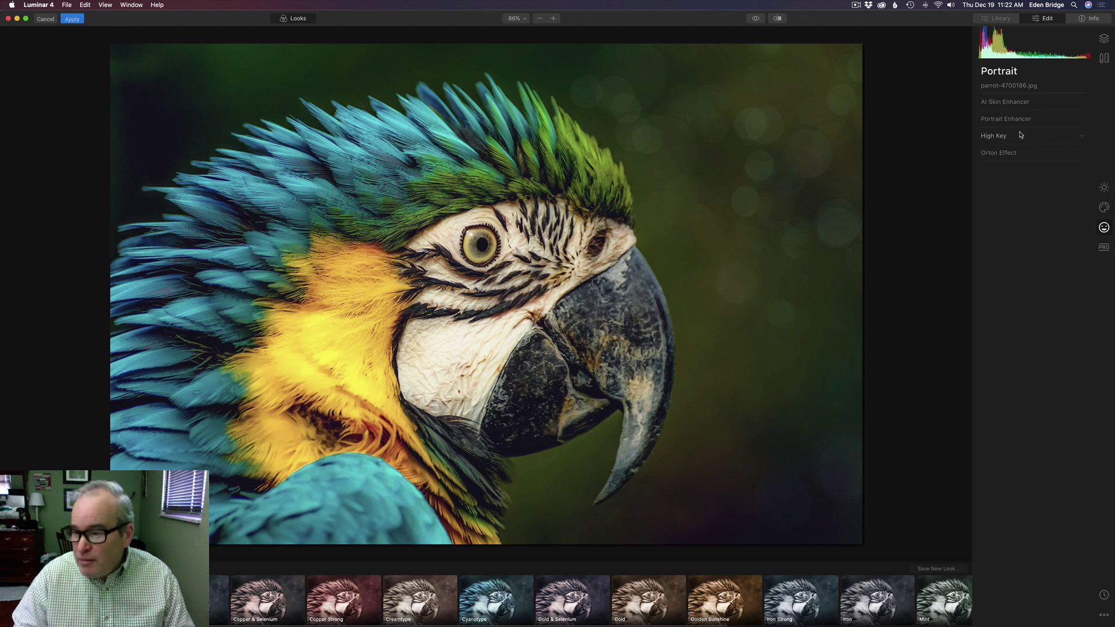
{"action": "left_click", "coordinate": [1104, 247]}
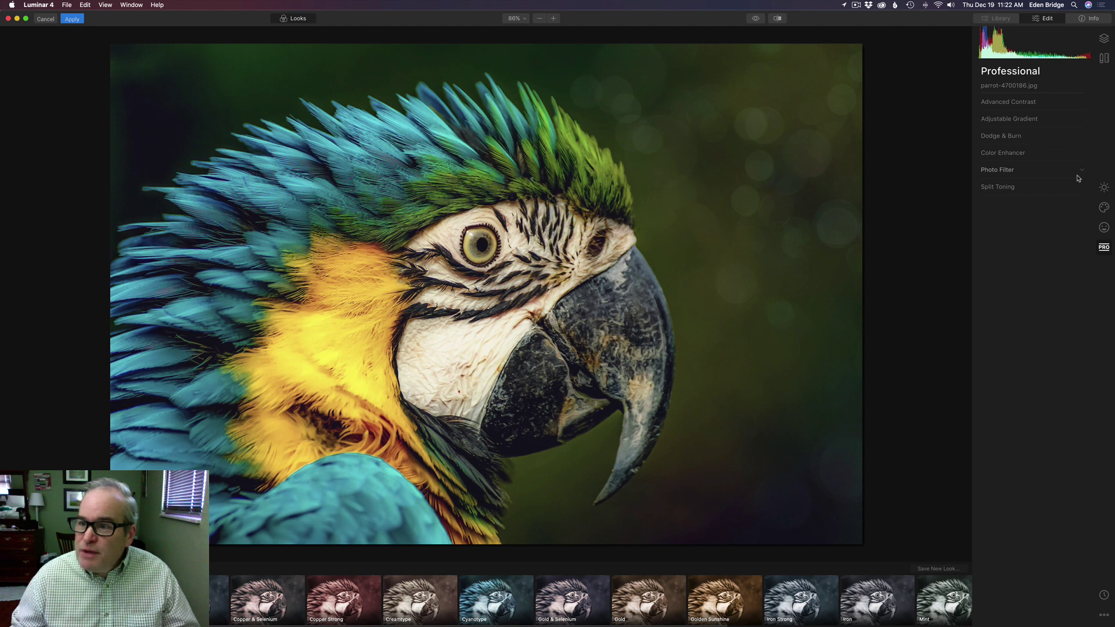
Check the Layers add-layer options without adding one, then switch to the Canvas tools.
{"action": "left_click", "coordinate": [1104, 42]}
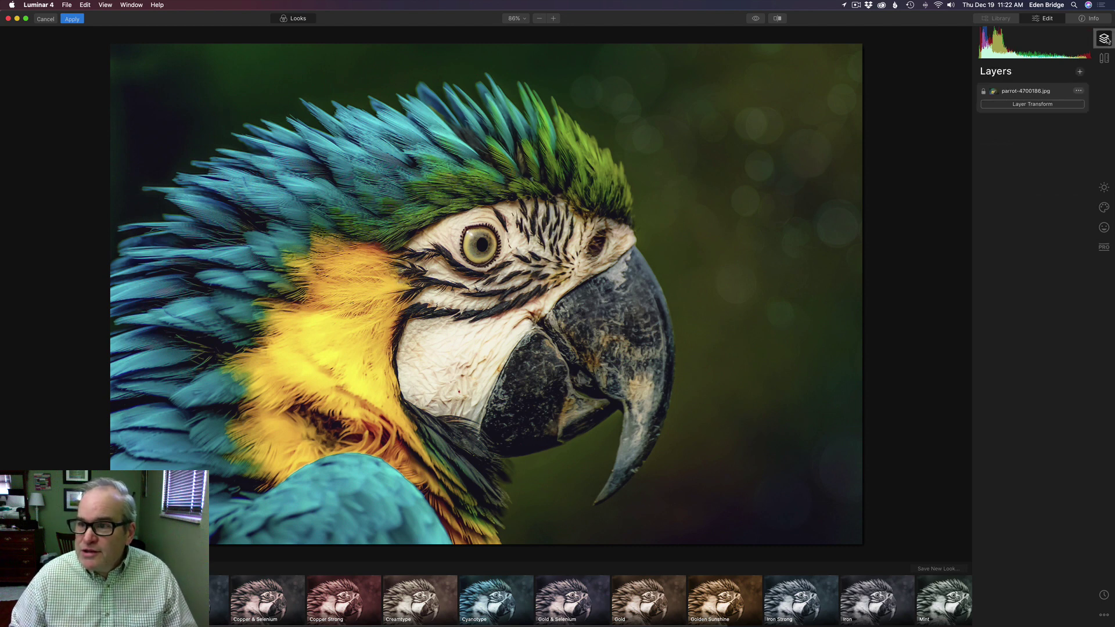
{"action": "left_click", "coordinate": [1079, 72]}
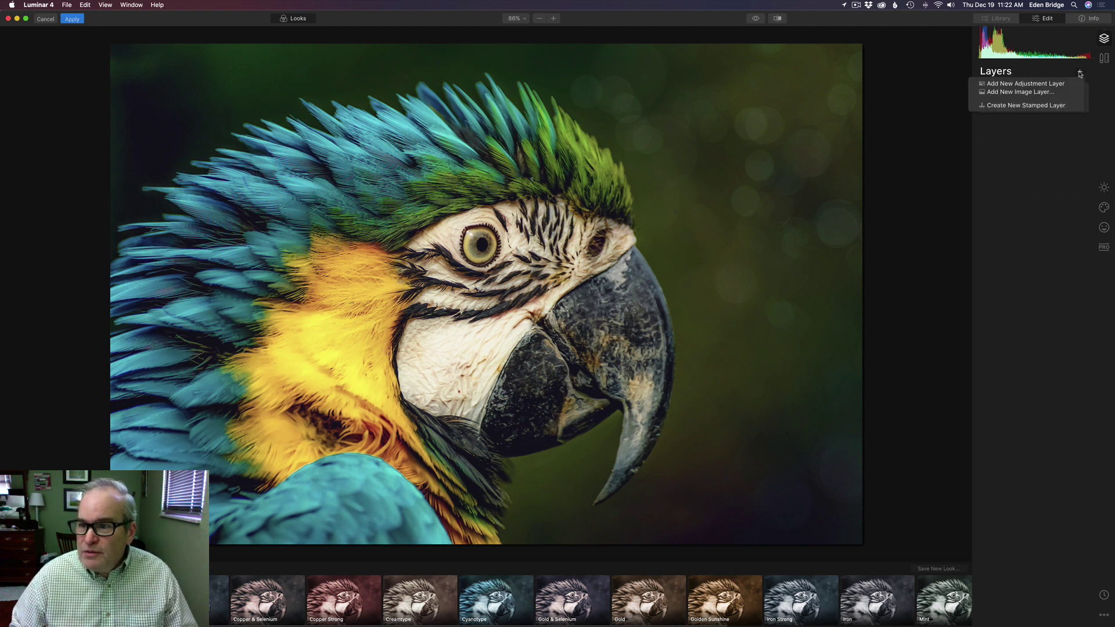
{"action": "left_click", "coordinate": [1018, 106]}
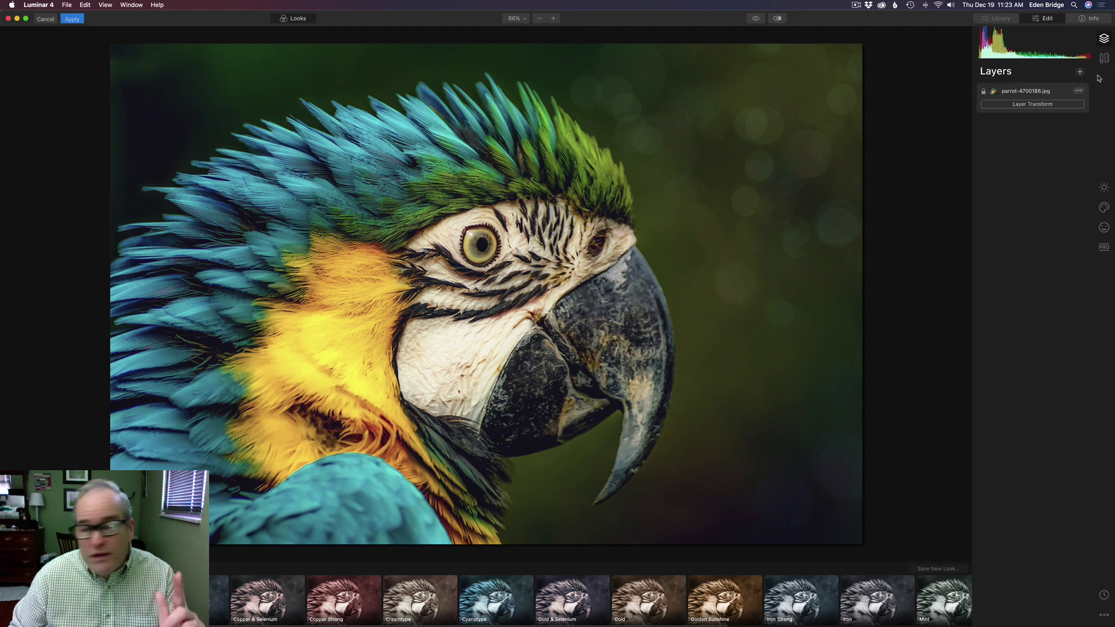
{"action": "left_click", "coordinate": [1104, 59]}
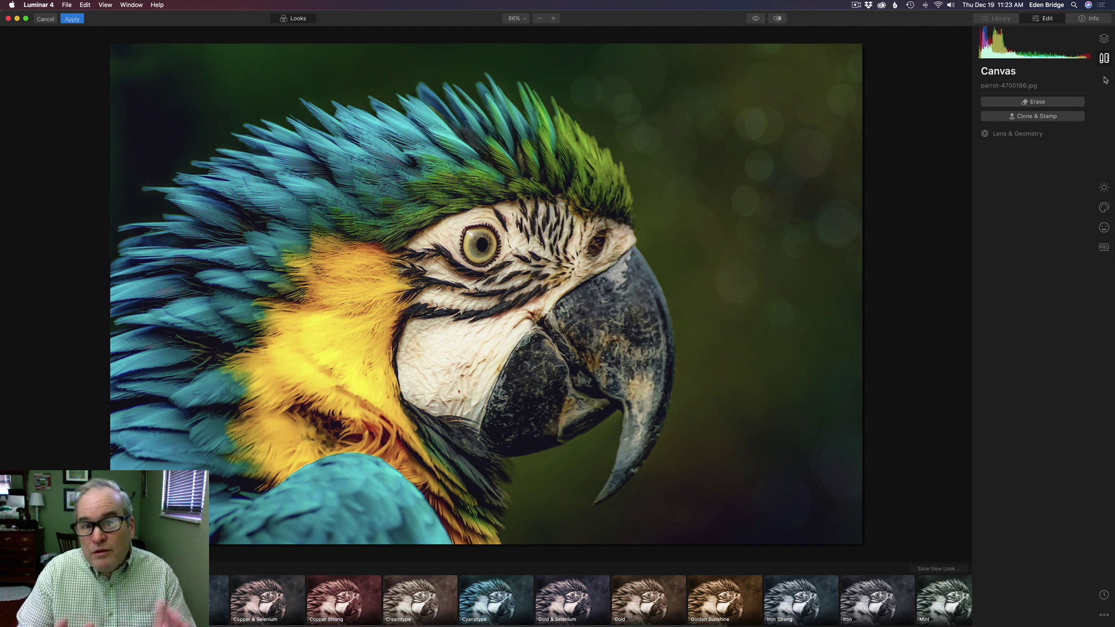
Apply the Luminar 4 result and return to the parrot document in Photoshop.
{"action": "left_click", "coordinate": [70, 19]}
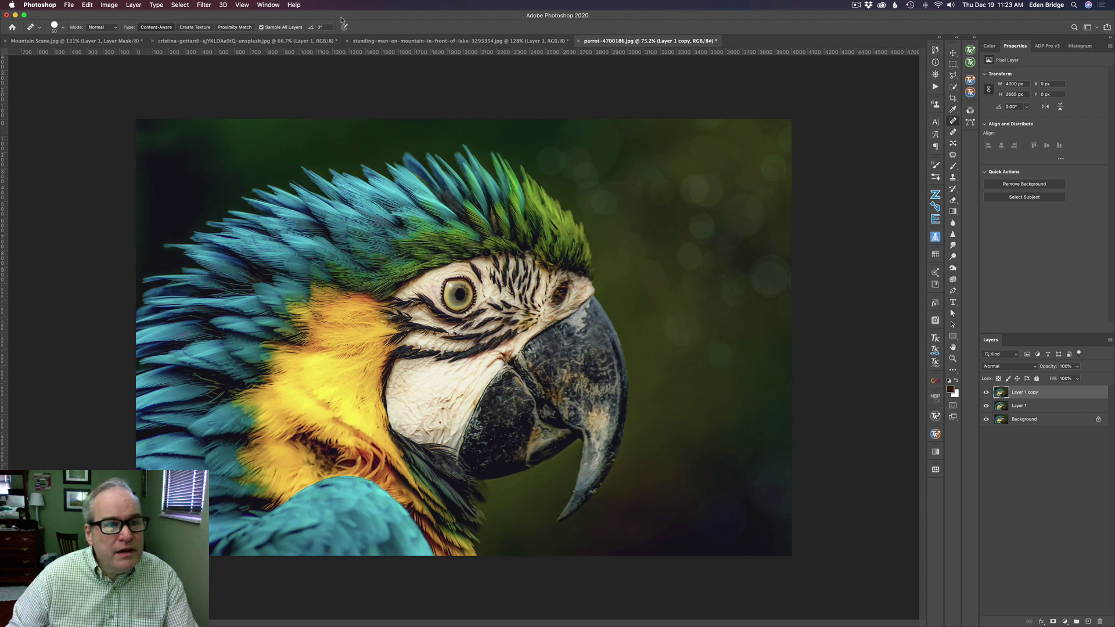
Launch the Luminar 3 plugin on the parrot's top layer via Filter > Skylum Software.
{"action": "left_click", "coordinate": [208, 6]}
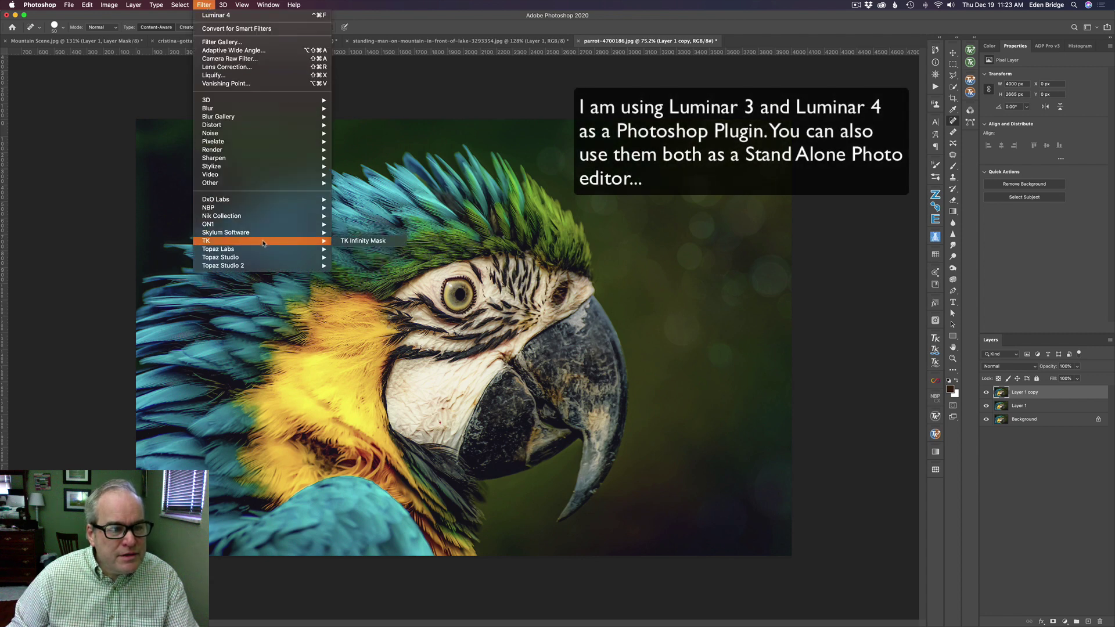
{"action": "mouse_move", "coordinate": [266, 237]}
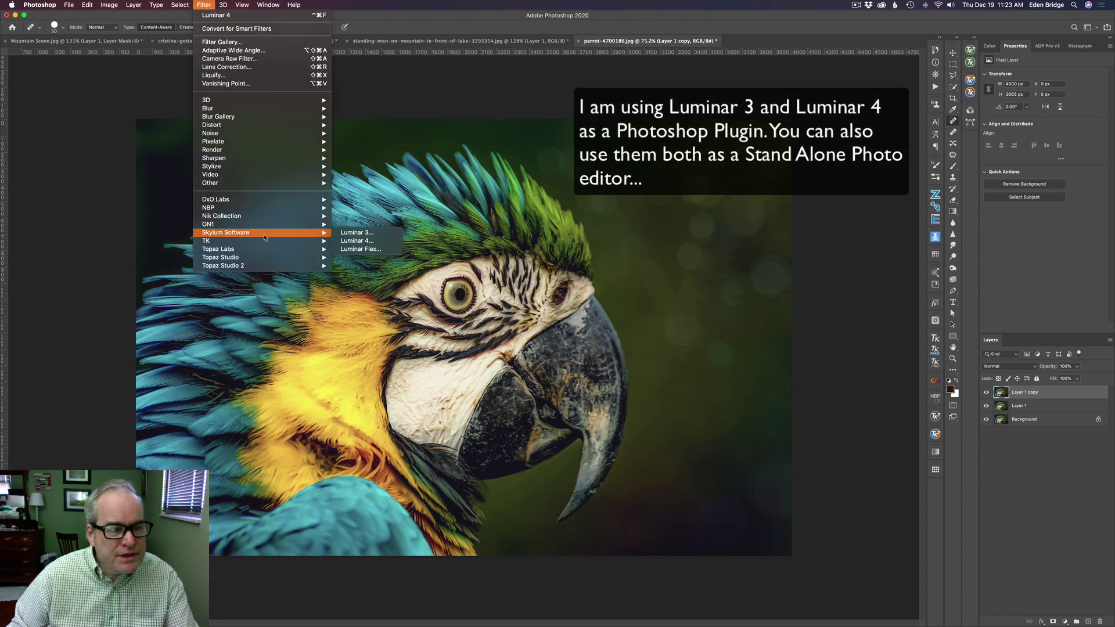
{"action": "left_click", "coordinate": [358, 233]}
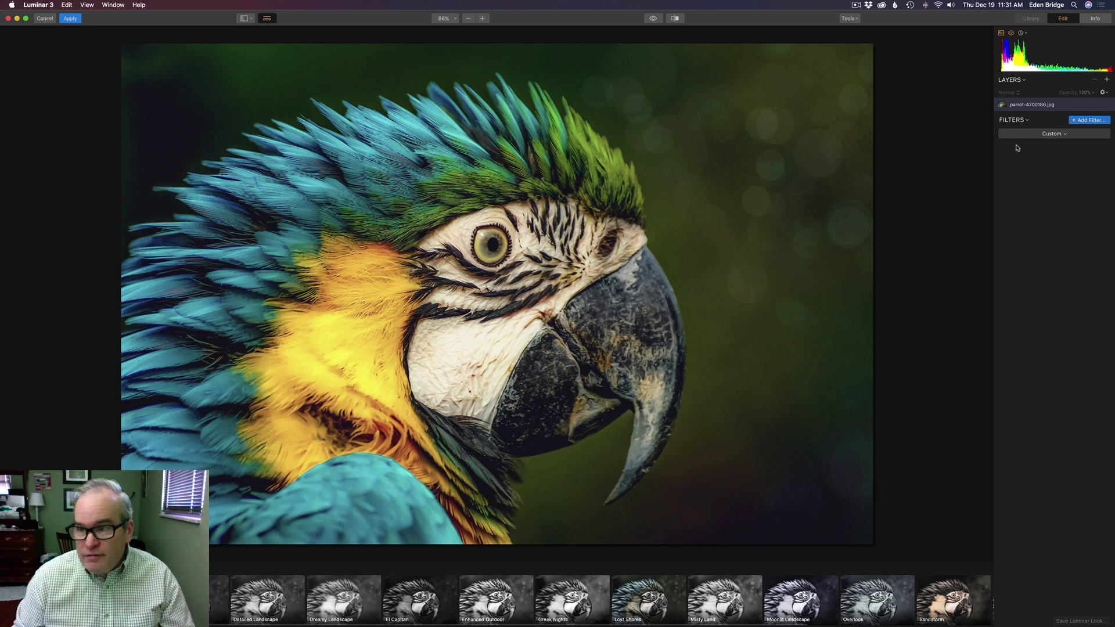
Open the Filters Catalog and browse the Essential, Issue Fixers, Creative, Professional and Utility groups.
{"action": "left_click", "coordinate": [1090, 120]}
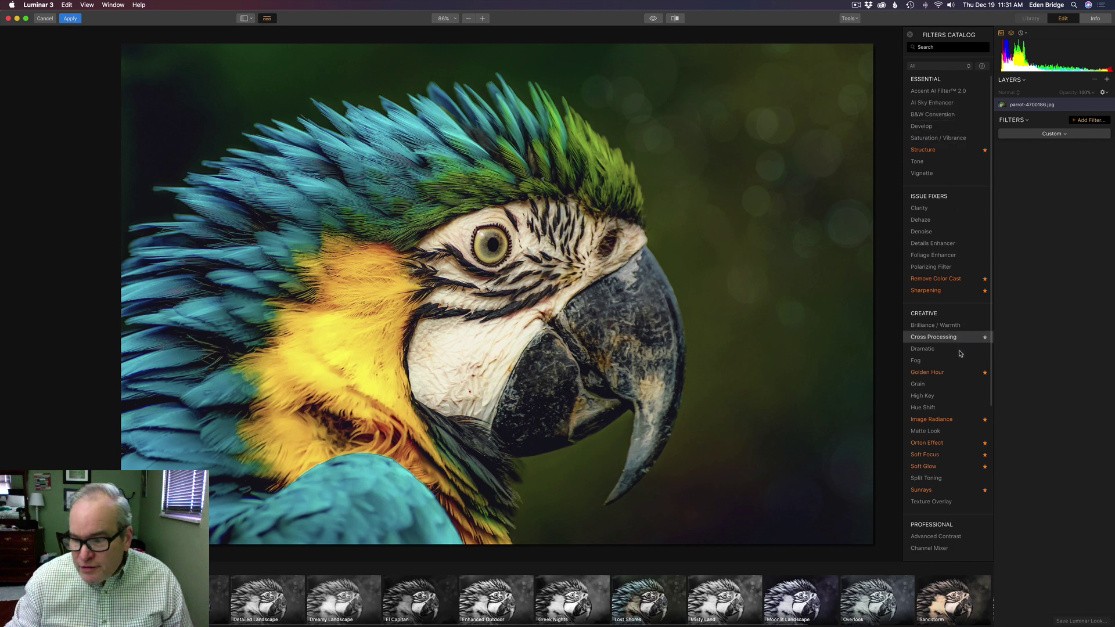
{"action": "scroll", "coordinate": [952, 348], "scroll_direction": "down", "scroll_amount": 10}
{"action": "scroll", "coordinate": [951, 347], "scroll_direction": "up", "scroll_amount": 5}
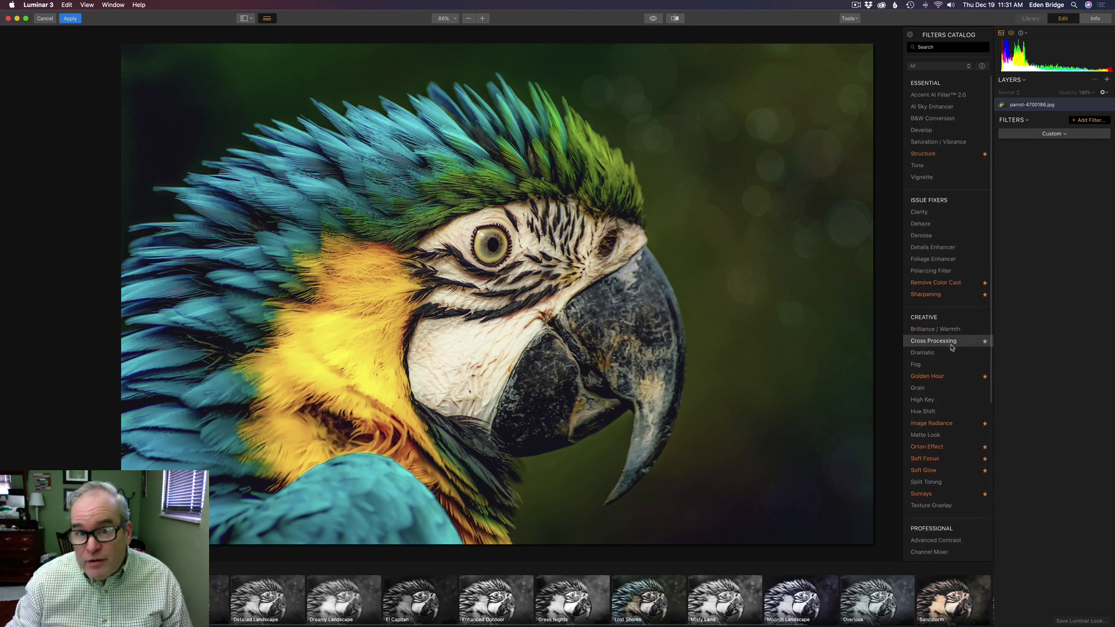
{"action": "scroll", "coordinate": [952, 348], "scroll_direction": "up", "scroll_amount": 4}
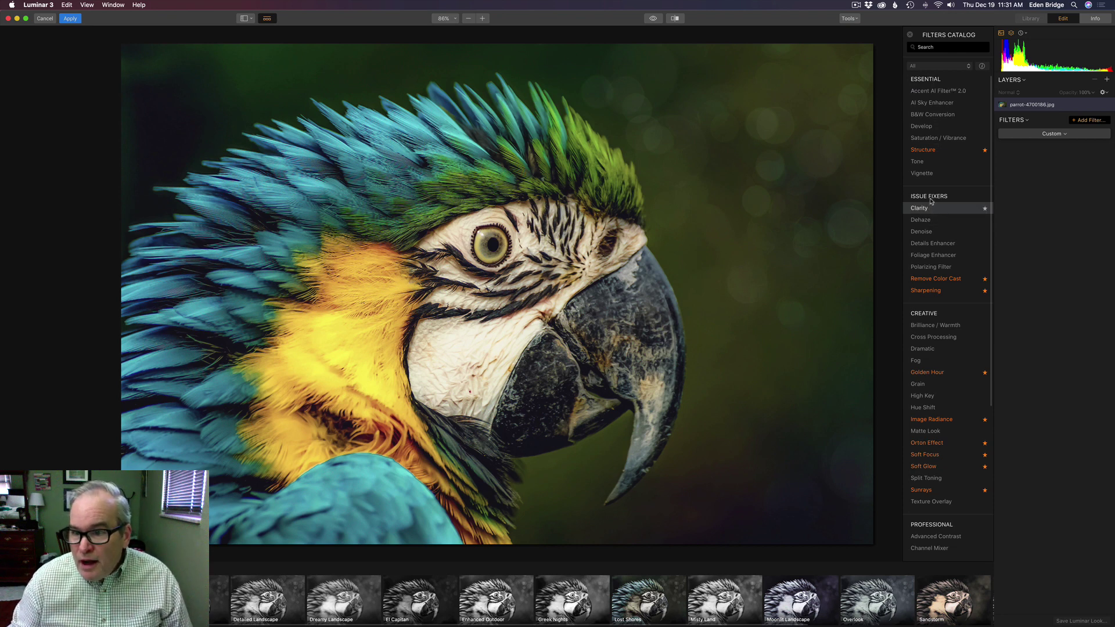
{"action": "scroll", "coordinate": [934, 243], "scroll_direction": "down", "scroll_amount": 1}
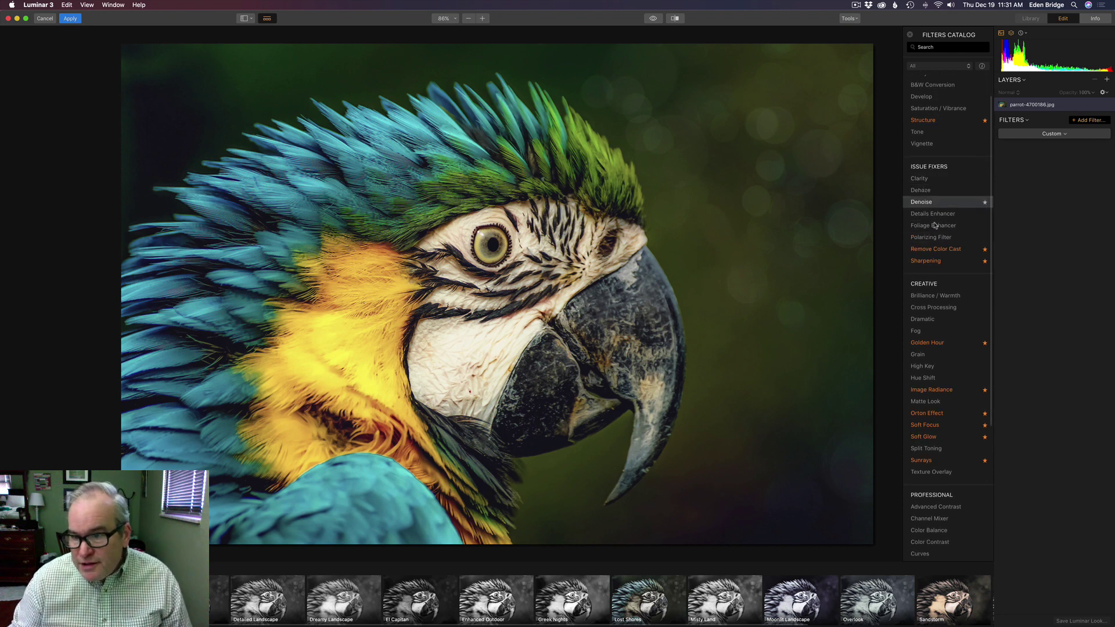
{"action": "scroll", "coordinate": [937, 264], "scroll_direction": "down", "scroll_amount": 3}
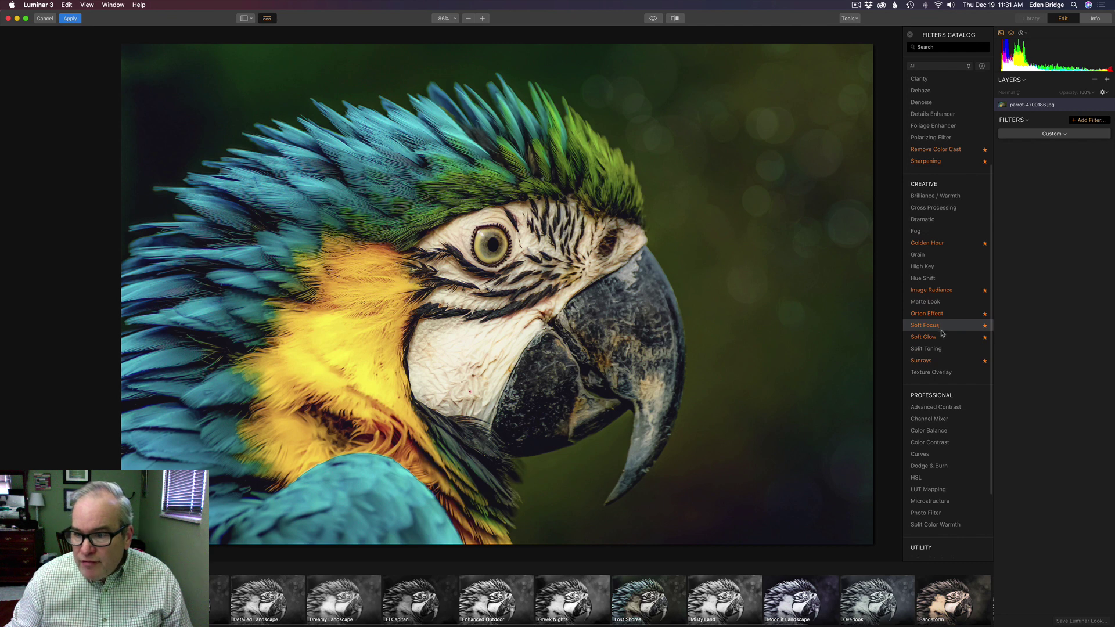
{"action": "scroll", "coordinate": [938, 273], "scroll_direction": "down", "scroll_amount": 3}
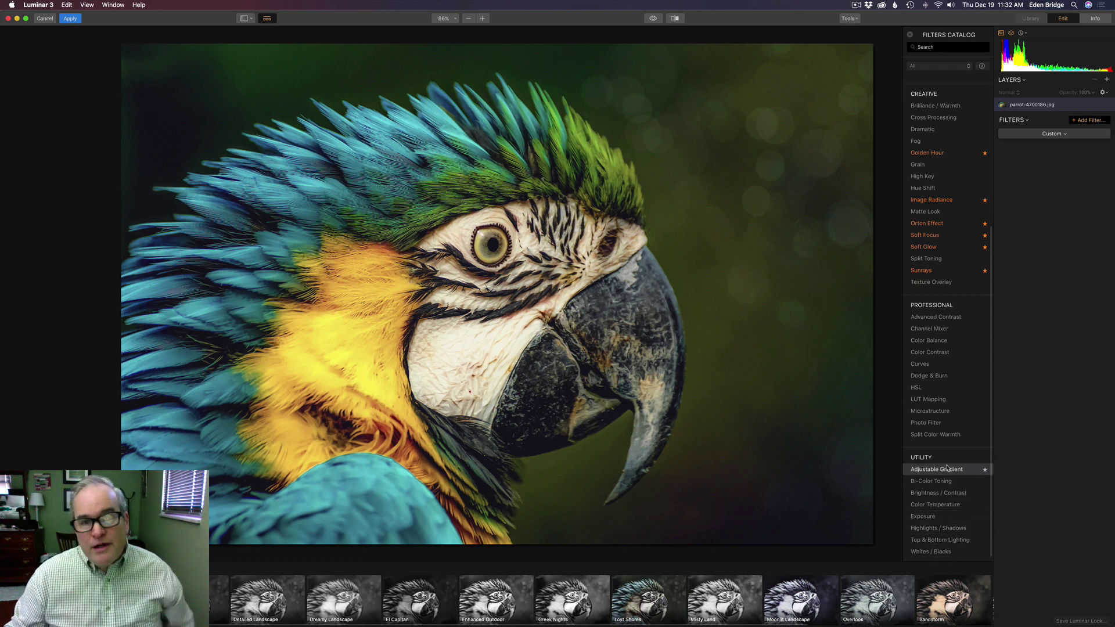
{"action": "scroll", "coordinate": [947, 269], "scroll_direction": "up", "scroll_amount": 6}
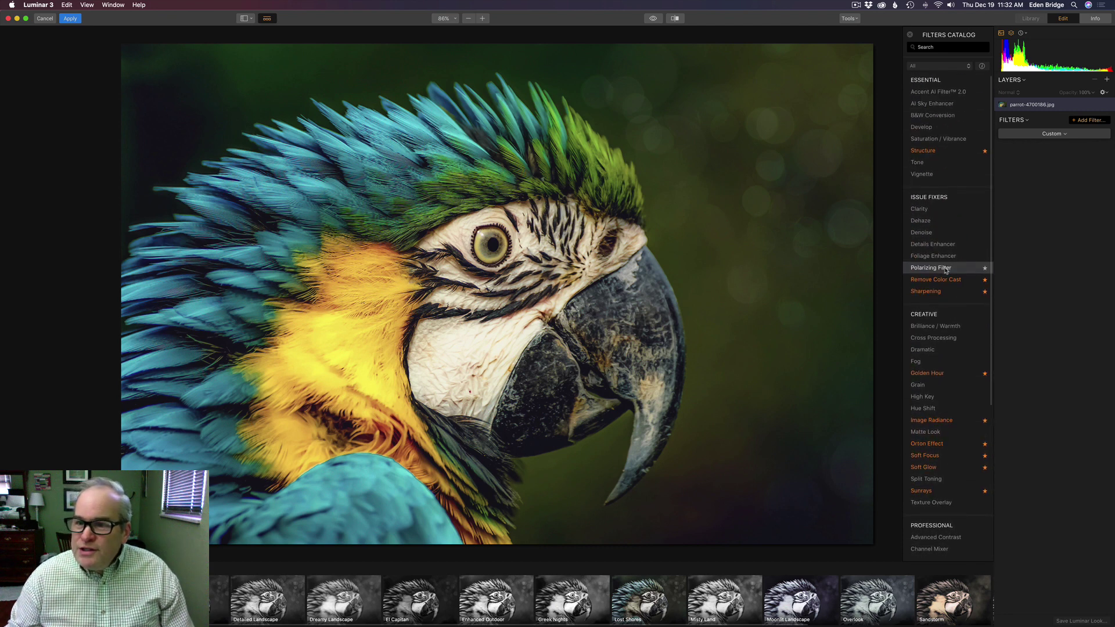
{"action": "scroll", "coordinate": [931, 320], "scroll_direction": "down", "scroll_amount": 3}
{"action": "scroll", "coordinate": [932, 320], "scroll_direction": "down", "scroll_amount": 5}
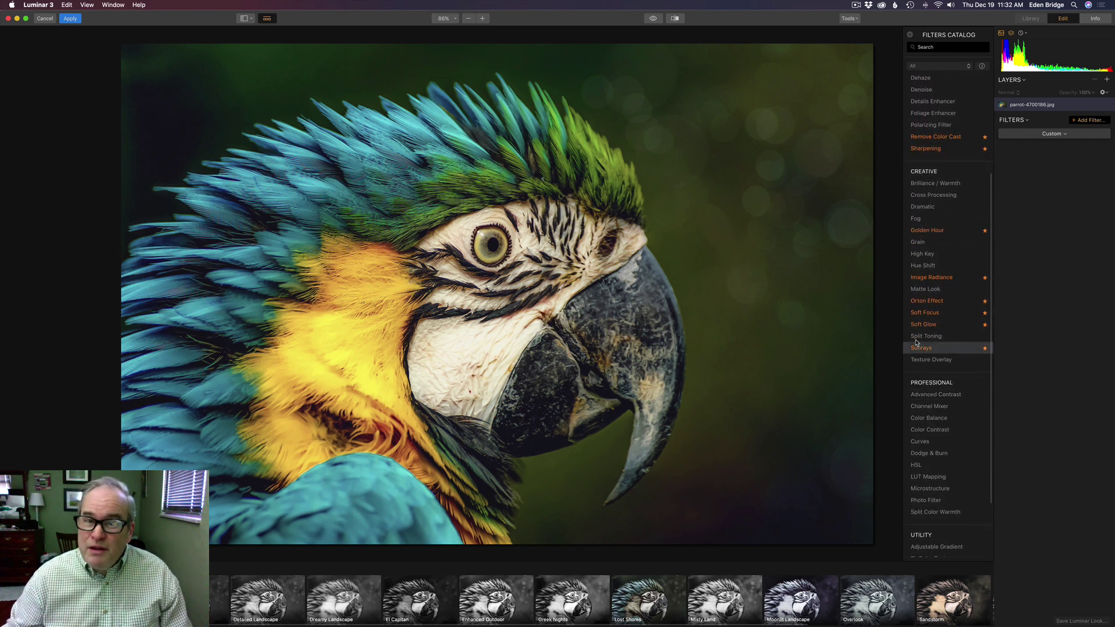
{"action": "scroll", "coordinate": [916, 341], "scroll_direction": "down", "scroll_amount": 4}
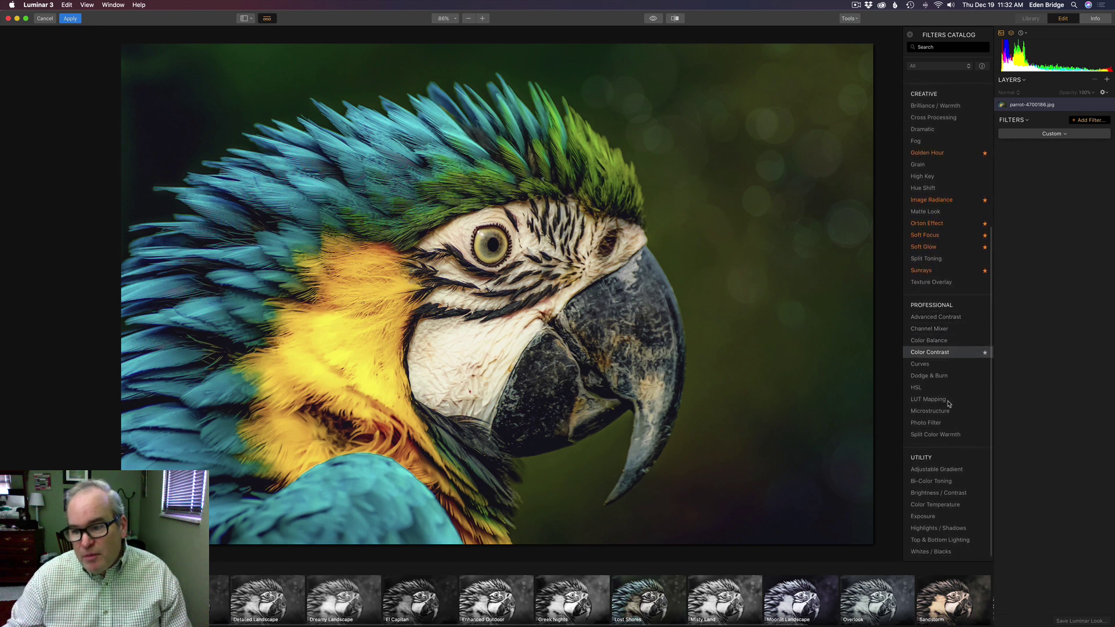
{"action": "scroll", "coordinate": [943, 343], "scroll_direction": "up", "scroll_amount": 7}
{"action": "scroll", "coordinate": [942, 347], "scroll_direction": "up", "scroll_amount": 5}
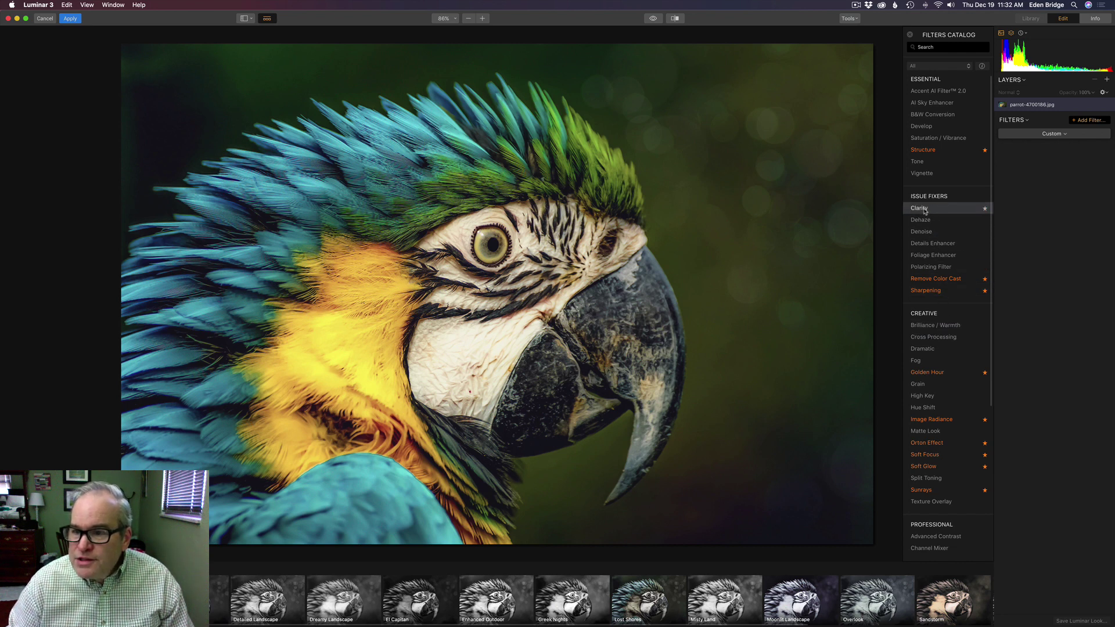
Add a Clarity filter to the parrot and raise its Amount to 51.
{"action": "left_click", "coordinate": [920, 208]}
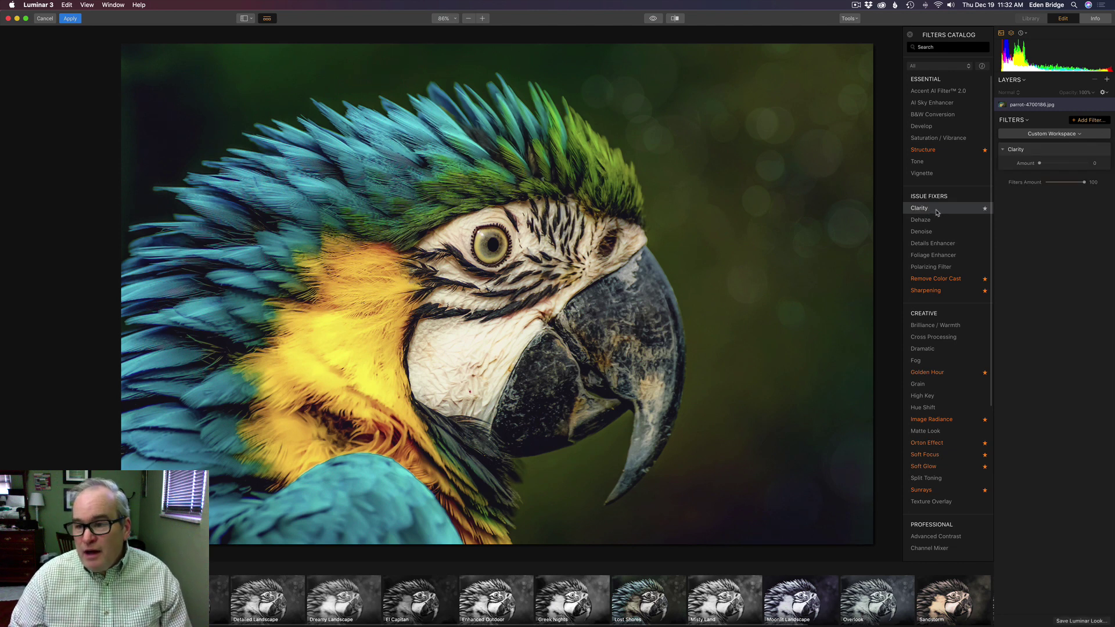
{"action": "left_click_drag", "start_coordinate": [1040, 165], "coordinate": [1067, 166]}
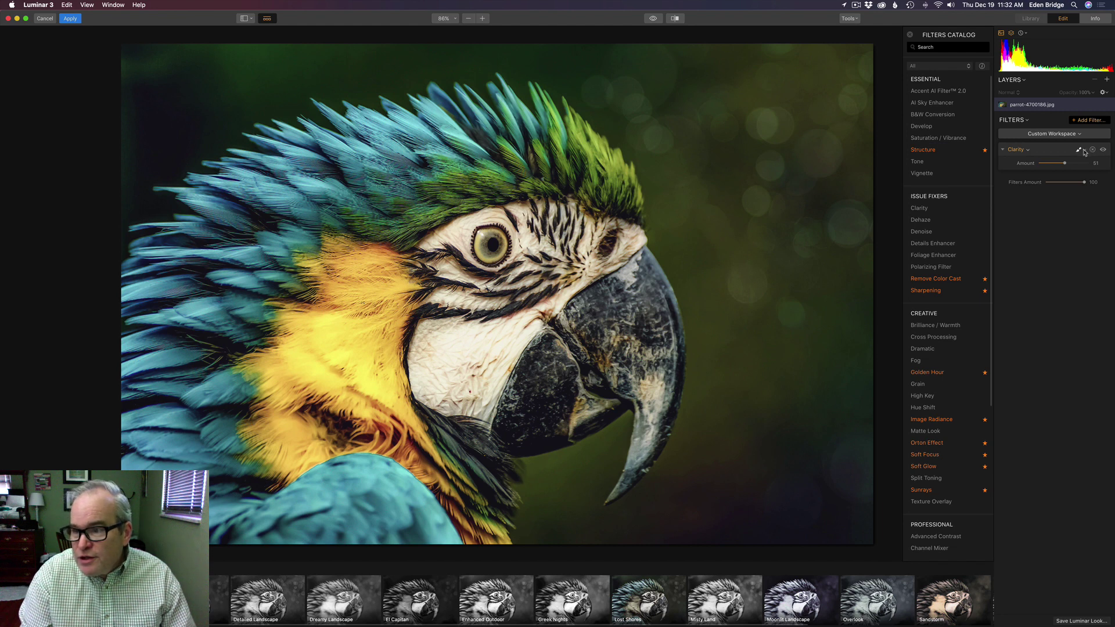
Brush a Clarity mask over the parrot's eye using brush size 28.
{"action": "left_click", "coordinate": [1084, 153]}
{"action": "left_click", "coordinate": [1060, 163]}
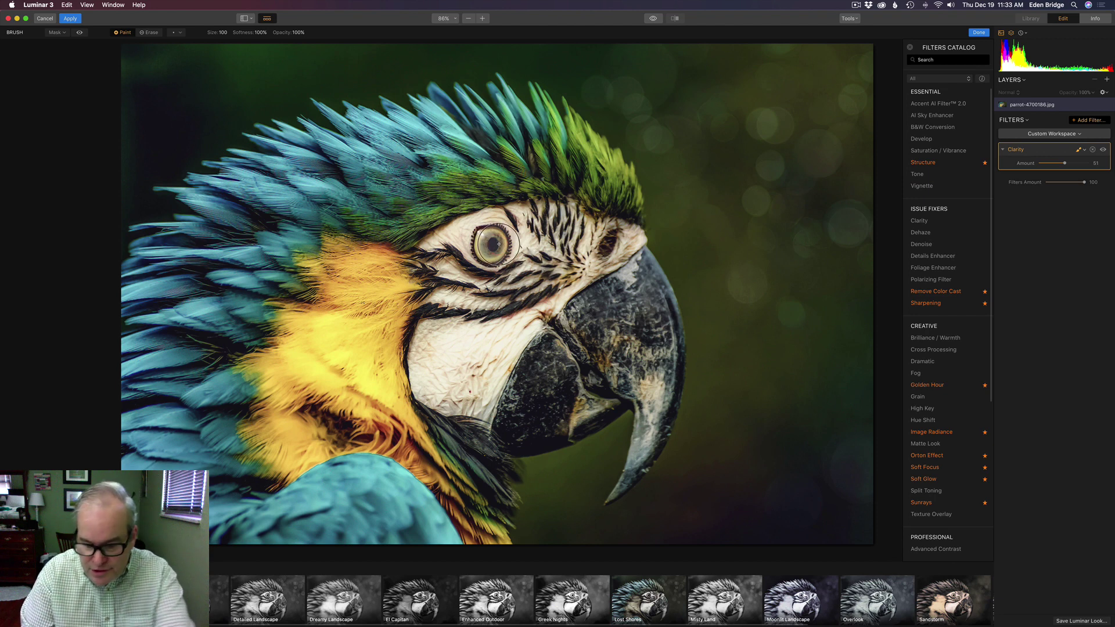
{"action": "key", "text": "bracketleft"}
{"action": "key", "text": "bracketleft"}
{"action": "key", "text": "bracketleft"}
{"action": "key", "text": "bracketleft"}
{"action": "key", "text": "bracketleft"}
{"action": "key", "text": "bracketleft"}
{"action": "key", "text": "bracketleft"}
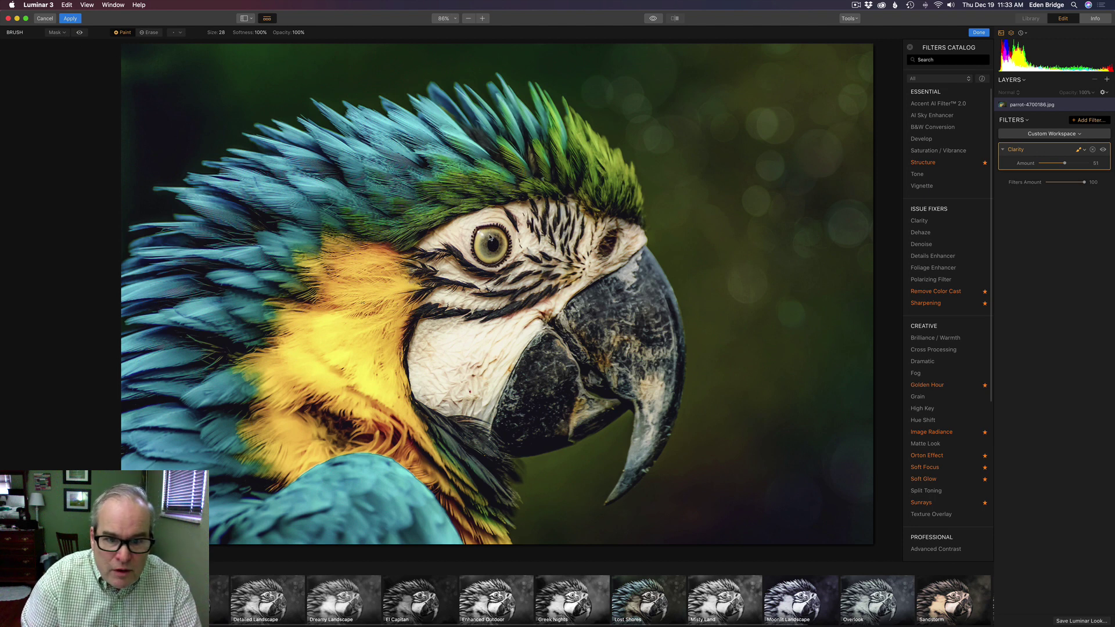
{"action": "mouse_move", "coordinate": [491, 238]}
{"action": "left_mouse_down"}
{"action": "mouse_move", "coordinate": [483, 255]}
{"action": "mouse_move", "coordinate": [501, 249]}
{"action": "mouse_move", "coordinate": [502, 230]}
{"action": "mouse_move", "coordinate": [485, 234]}
{"action": "mouse_move", "coordinate": [489, 255]}
{"action": "mouse_move", "coordinate": [496, 232]}
{"action": "mouse_move", "coordinate": [476, 253]}
{"action": "mouse_move", "coordinate": [499, 248]}
{"action": "mouse_move", "coordinate": [473, 252]}
{"action": "left_mouse_up"}
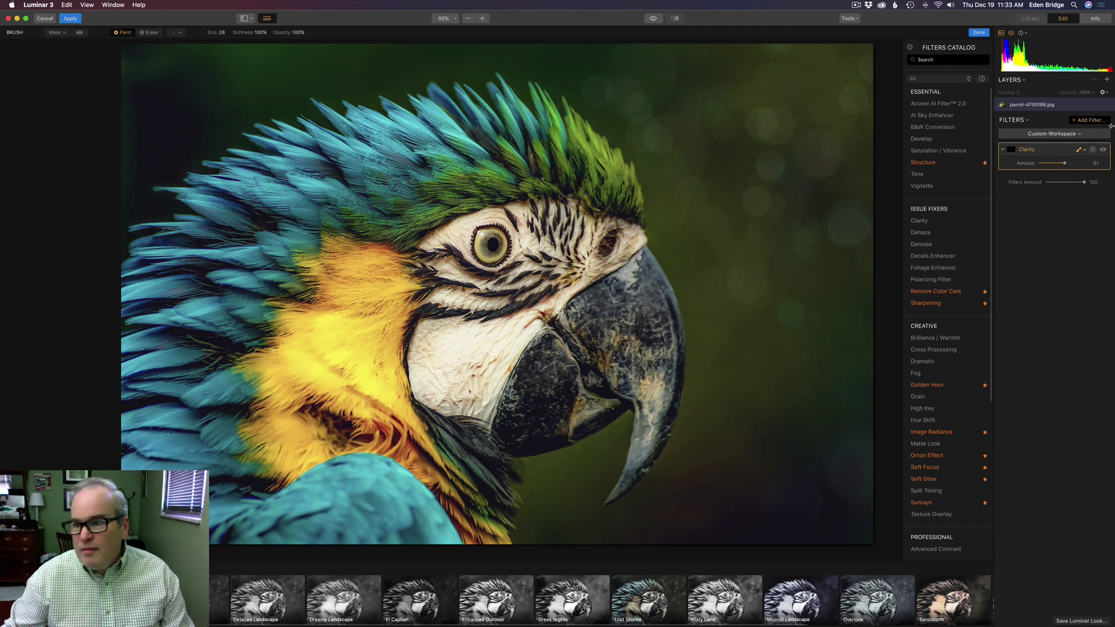
Finish the eye mask, strengthen the first Clarity, and add a second Clarity at Amount 63.
{"action": "left_click", "coordinate": [980, 33]}
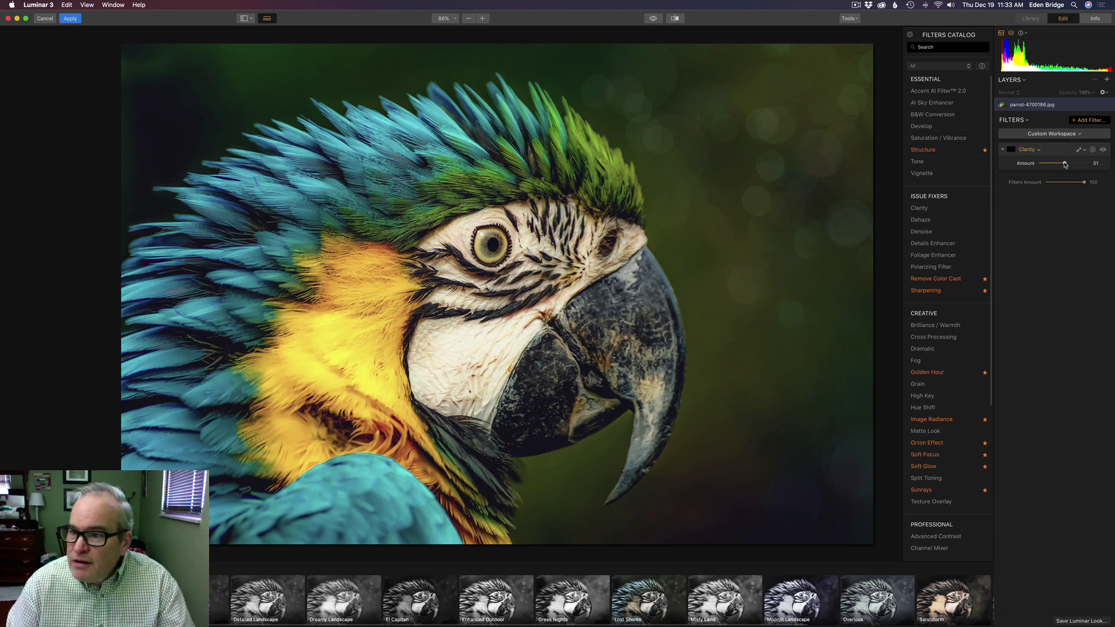
{"action": "left_click_drag", "start_coordinate": [1065, 165], "coordinate": [1090, 172]}
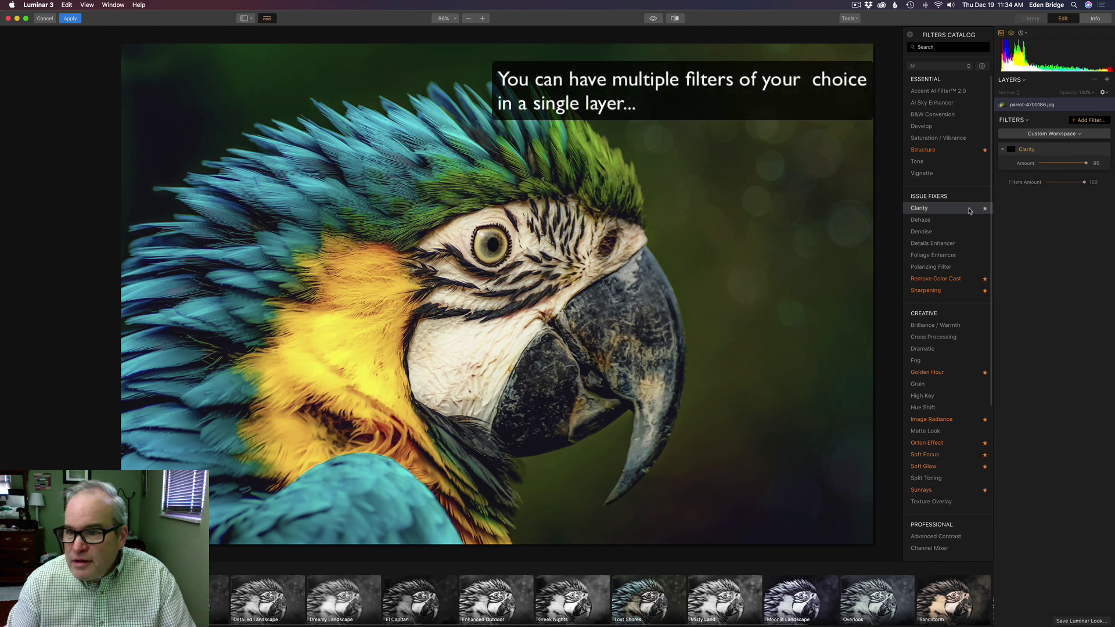
{"action": "left_click", "coordinate": [923, 210]}
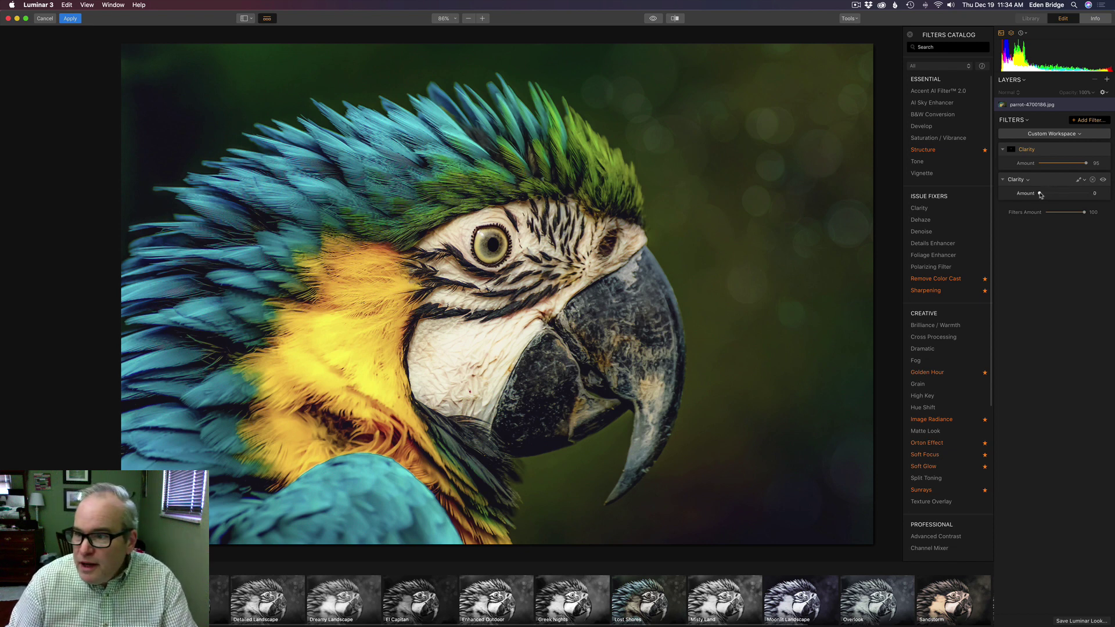
{"action": "left_click_drag", "start_coordinate": [1039, 194], "coordinate": [1075, 198]}
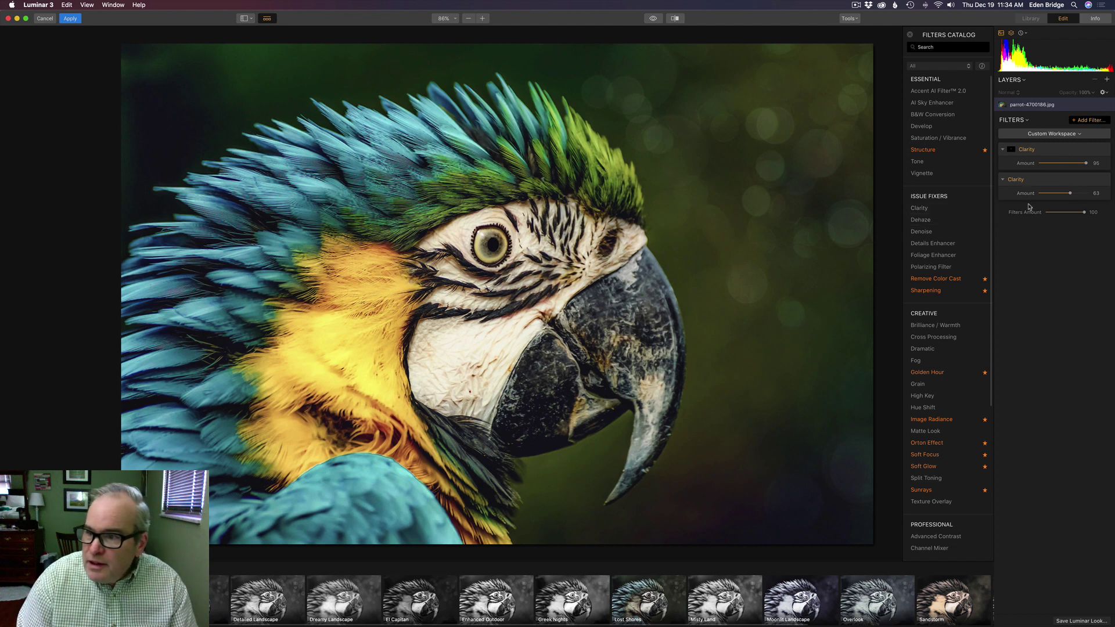
Open the mask dropdown on the second Clarity filter's header.
{"action": "left_click", "coordinate": [1084, 180]}
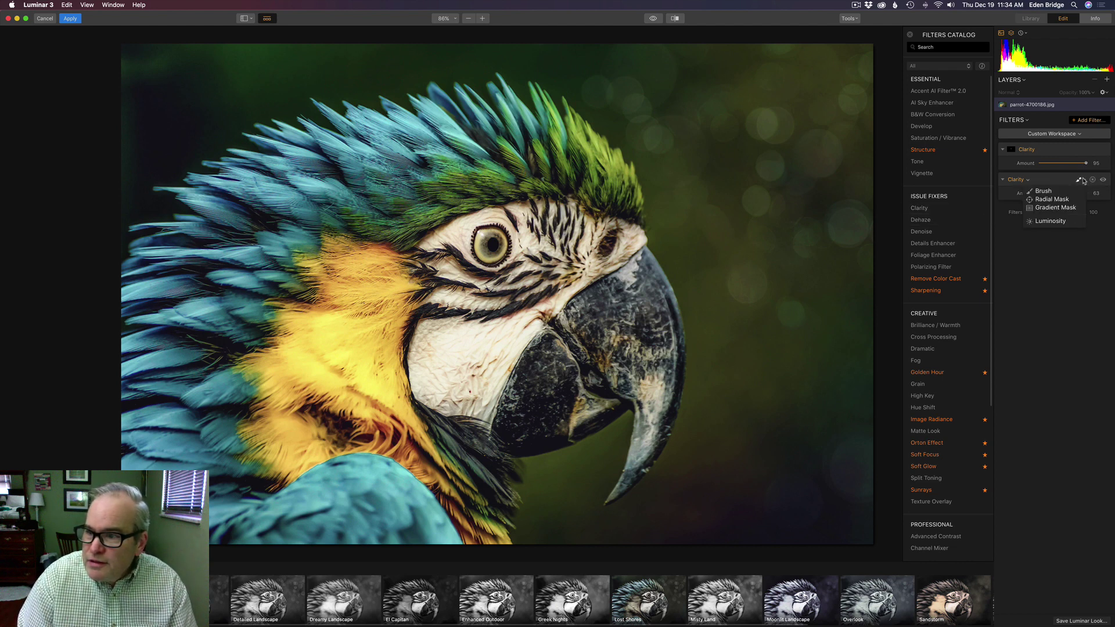
Give the second Clarity filter Brush masking, exit brush mode, and set its Amount to 0.
{"action": "left_click", "coordinate": [1049, 192]}
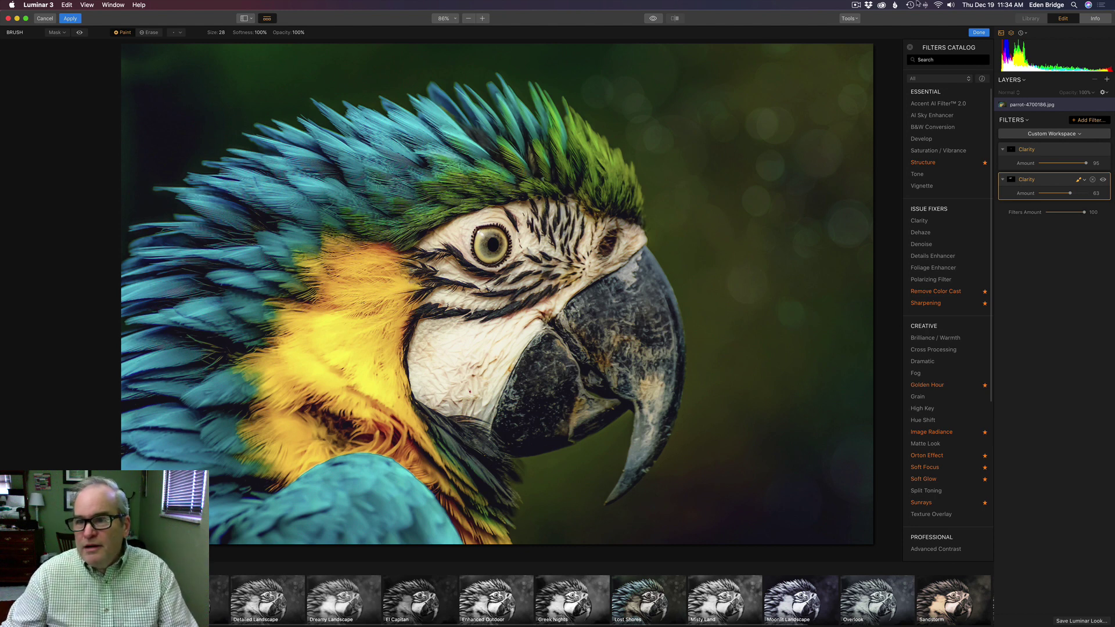
{"action": "left_click", "coordinate": [979, 33]}
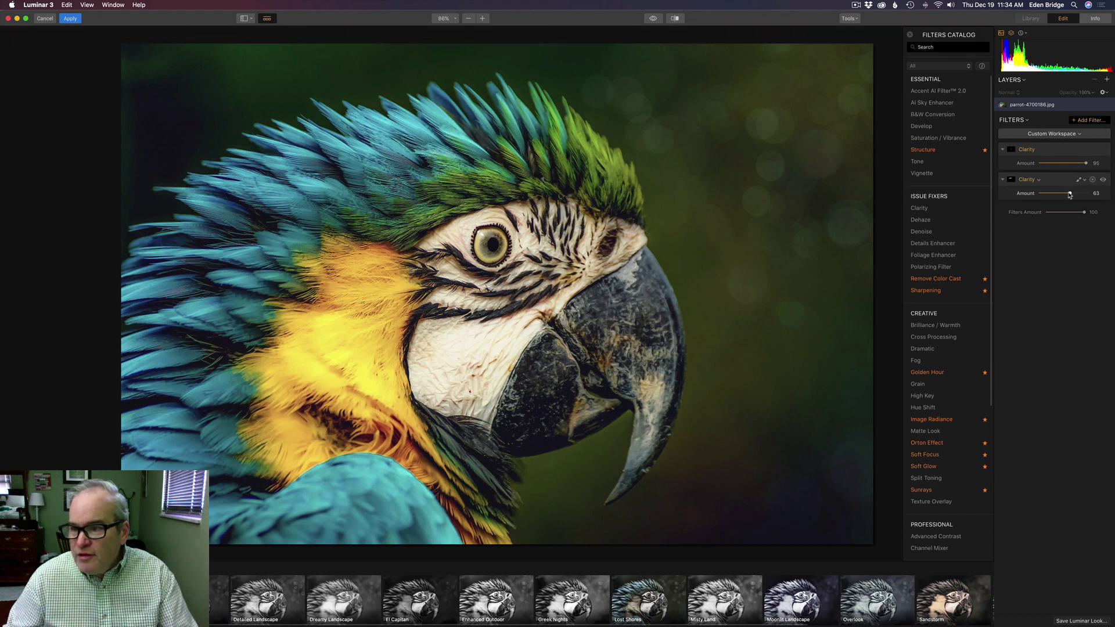
{"action": "mouse_move", "coordinate": [1070, 195]}
{"action": "left_mouse_down"}
{"action": "mouse_move", "coordinate": [958, 200]}
{"action": "mouse_move", "coordinate": [1089, 194]}
{"action": "left_mouse_up"}
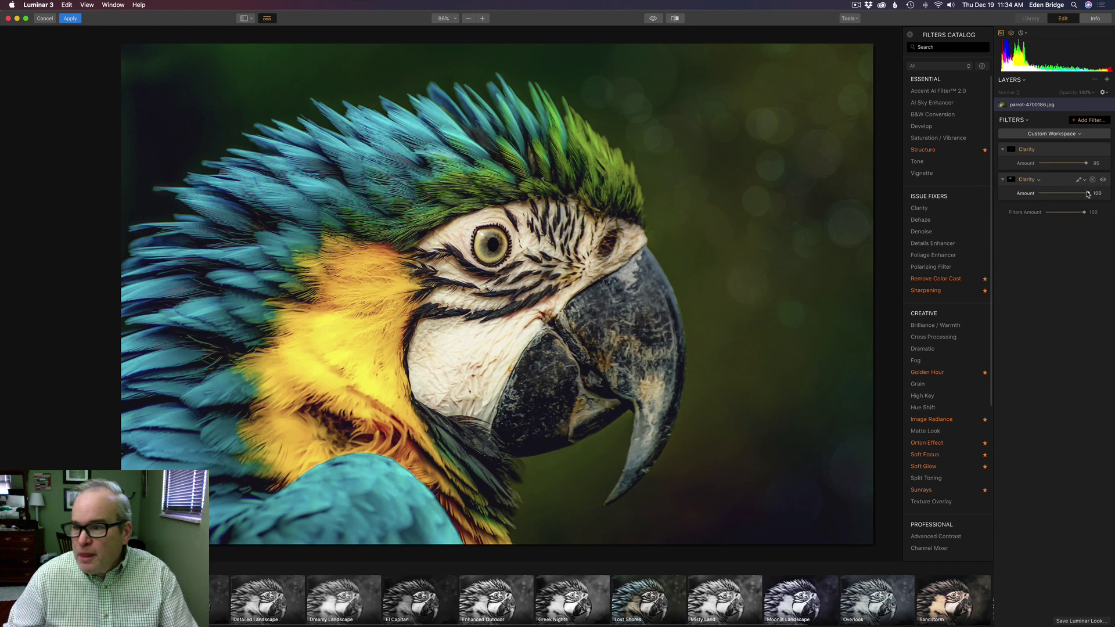
Raise the second Clarity Amount to 100, then toggle each Clarity filter off and on to compare.
{"action": "mouse_move", "coordinate": [1088, 194]}
{"action": "left_mouse_down"}
{"action": "mouse_move", "coordinate": [1074, 194]}
{"action": "mouse_move", "coordinate": [1099, 195]}
{"action": "left_mouse_up"}
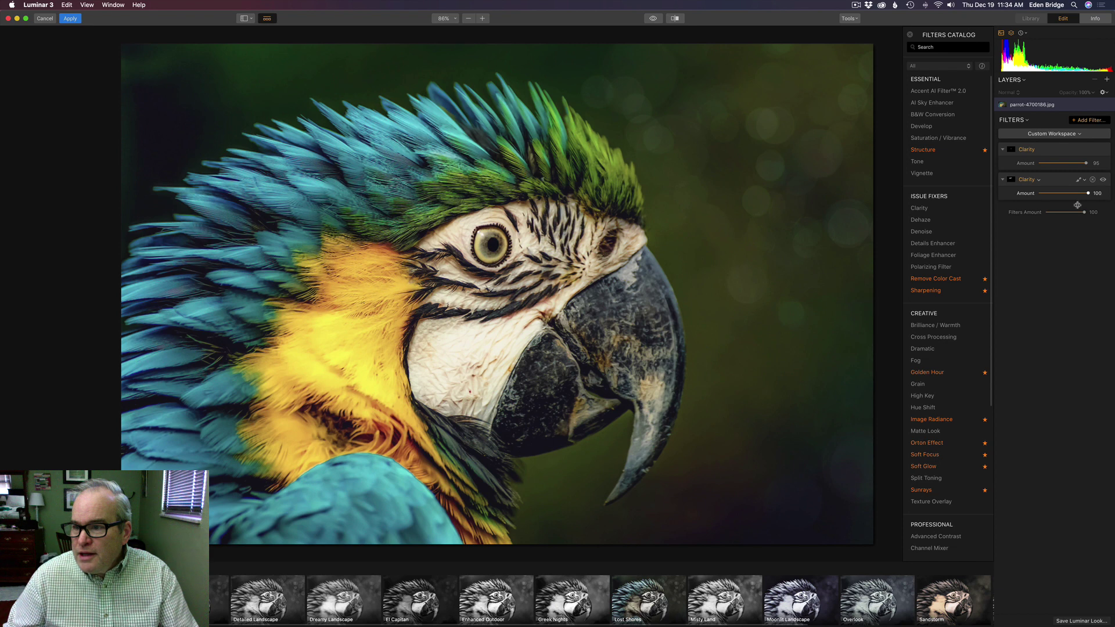
{"action": "left_click", "coordinate": [1104, 181]}
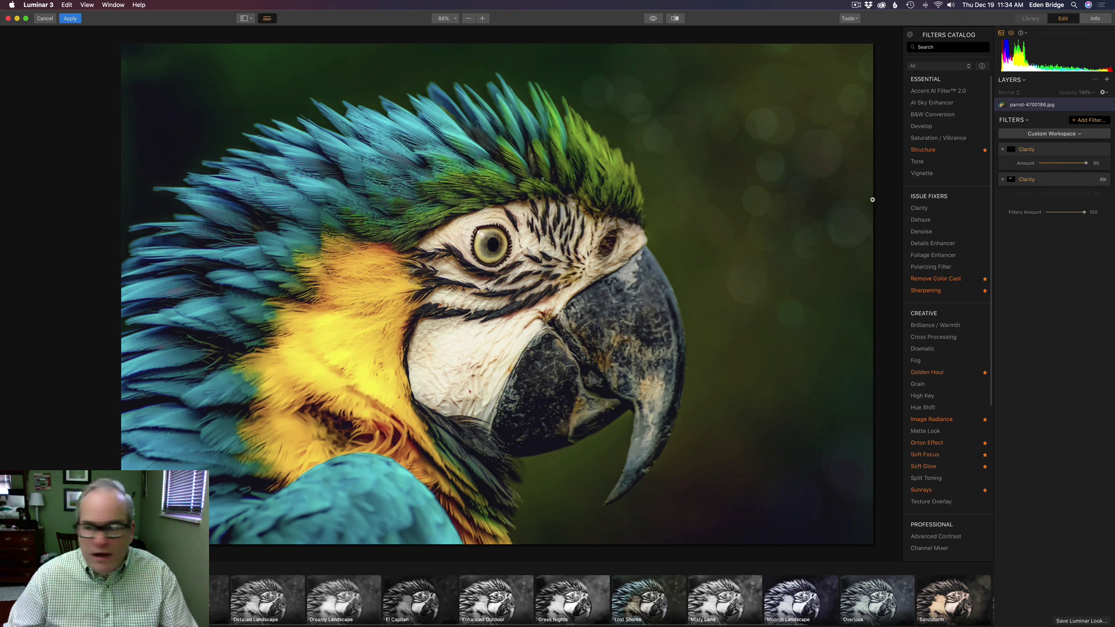
{"action": "left_click", "coordinate": [1104, 180]}
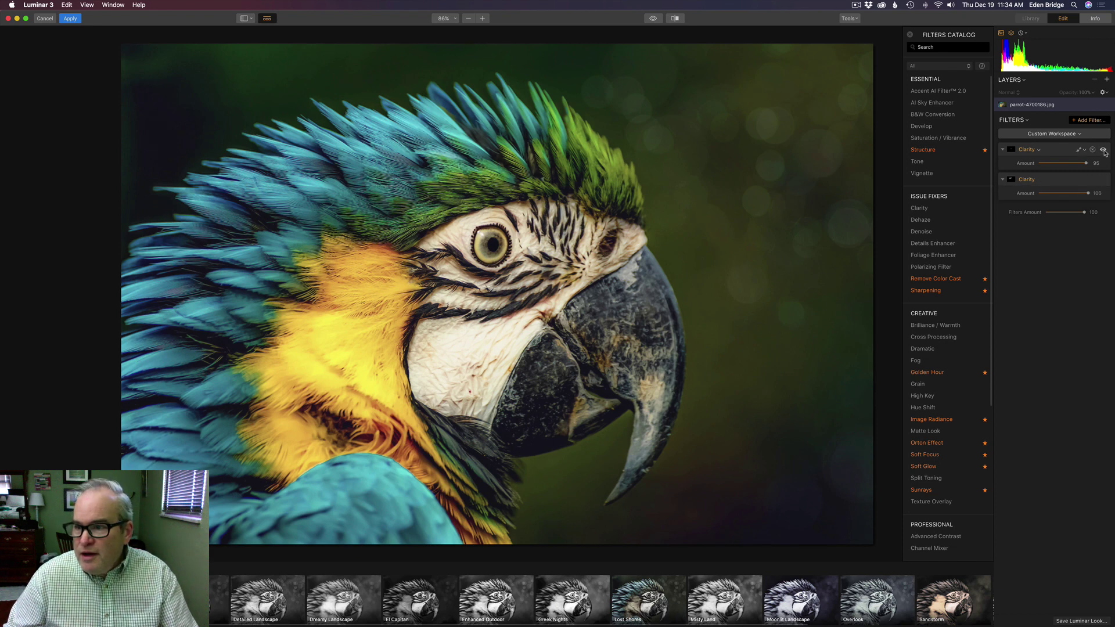
{"action": "left_click", "coordinate": [1103, 149]}
{"action": "left_click", "coordinate": [1104, 150]}
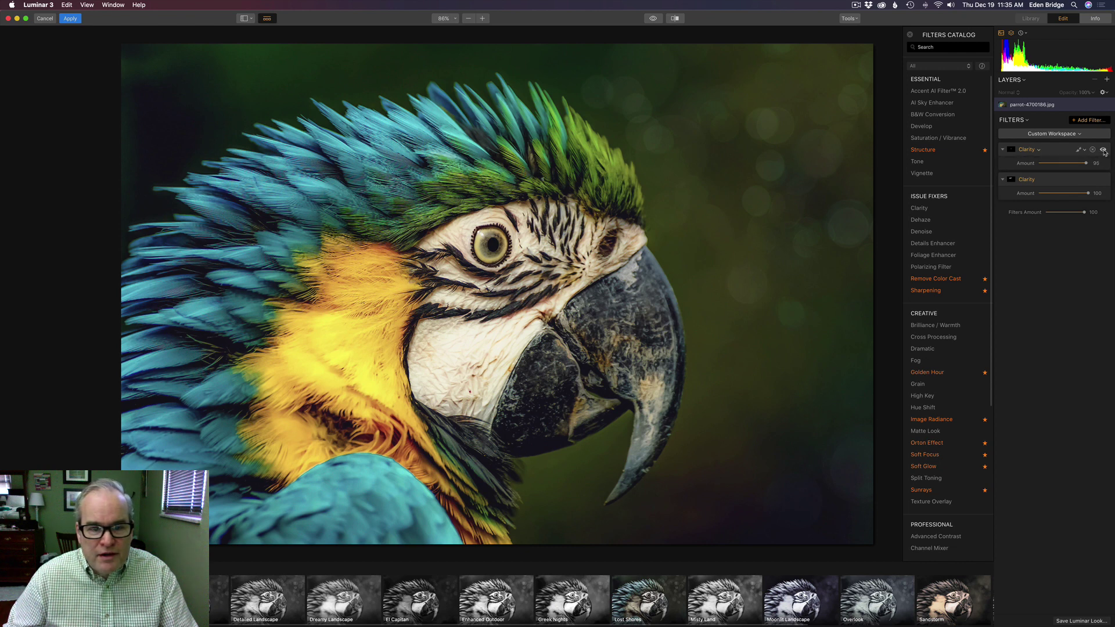
Browse the first Clarity filter's options and mask menus, closing them without changes.
{"action": "left_click", "coordinate": [1039, 150]}
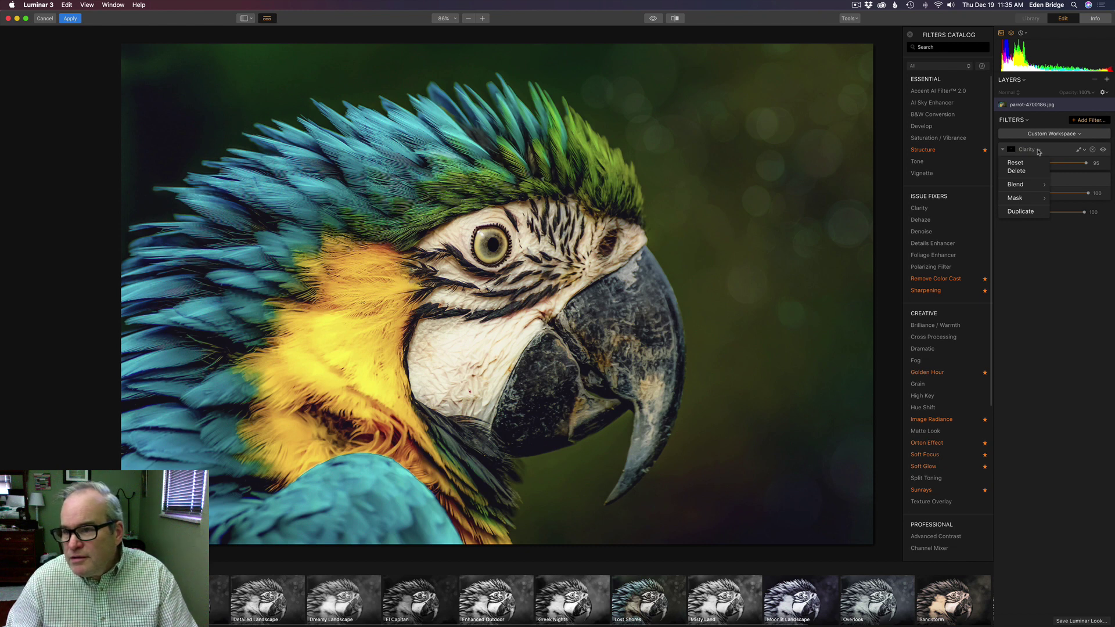
{"action": "left_click", "coordinate": [1028, 151]}
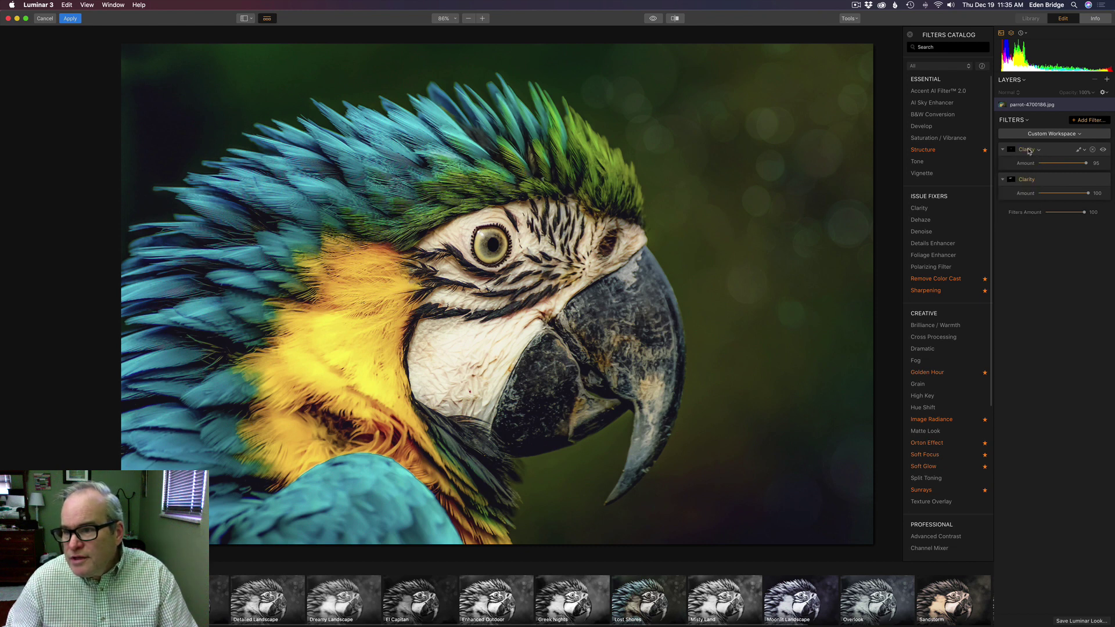
{"action": "left_click", "coordinate": [1083, 150]}
{"action": "left_click", "coordinate": [1062, 150]}
{"action": "left_click", "coordinate": [1040, 151]}
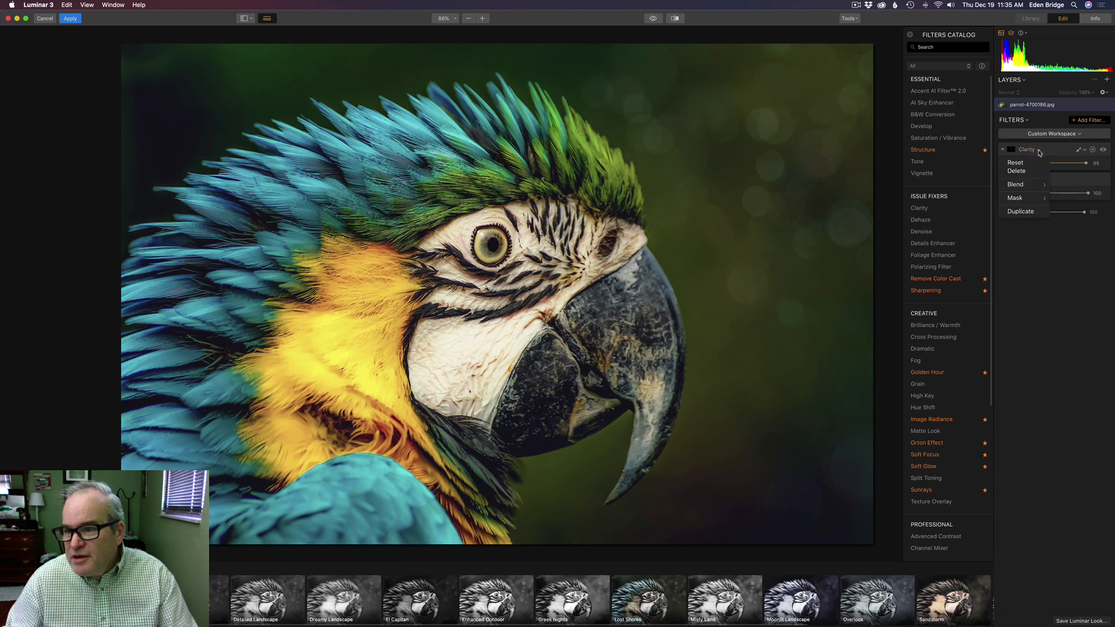
{"action": "left_click", "coordinate": [1054, 151]}
{"action": "left_click", "coordinate": [1003, 151]}
{"action": "left_click", "coordinate": [1015, 152]}
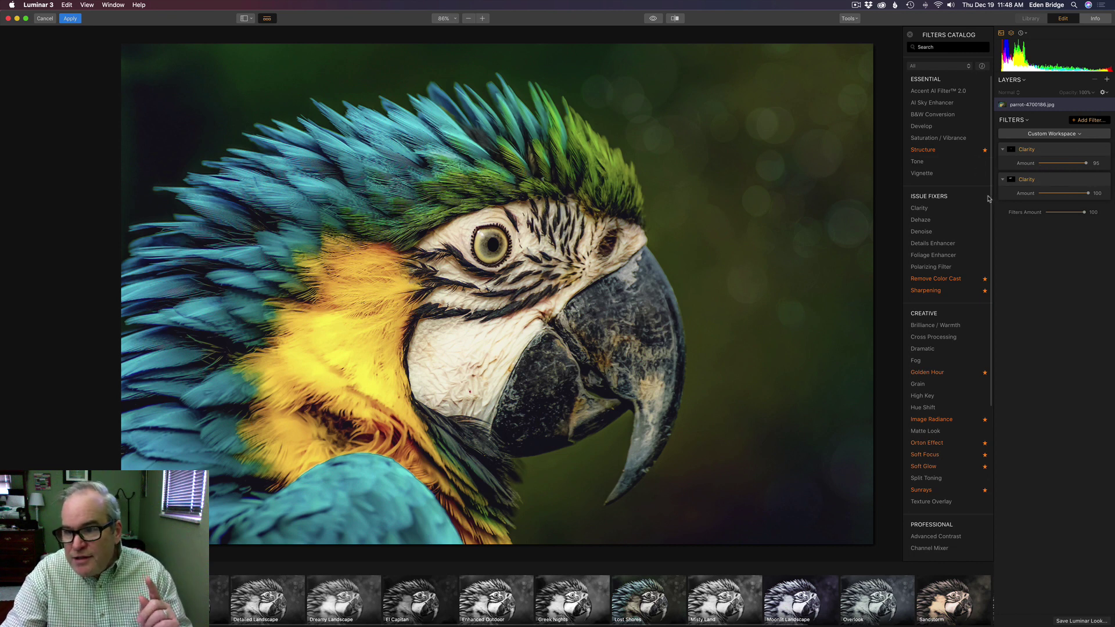
Add a Tone filter with Multiply blending and give it Brush masking.
{"action": "left_click", "coordinate": [937, 167]}
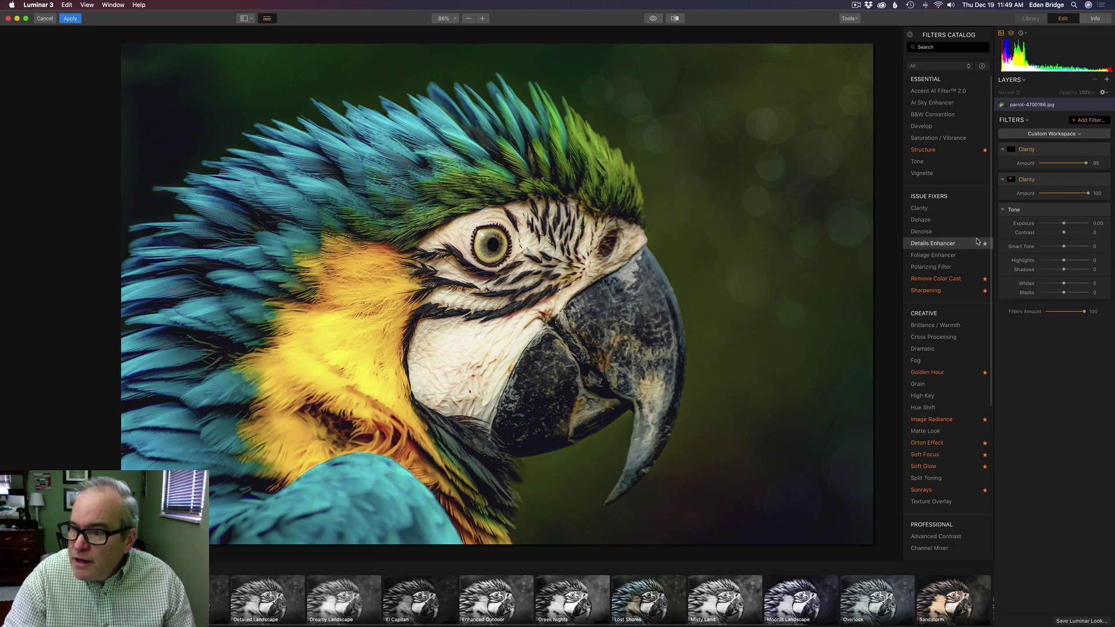
{"action": "left_click", "coordinate": [1025, 211]}
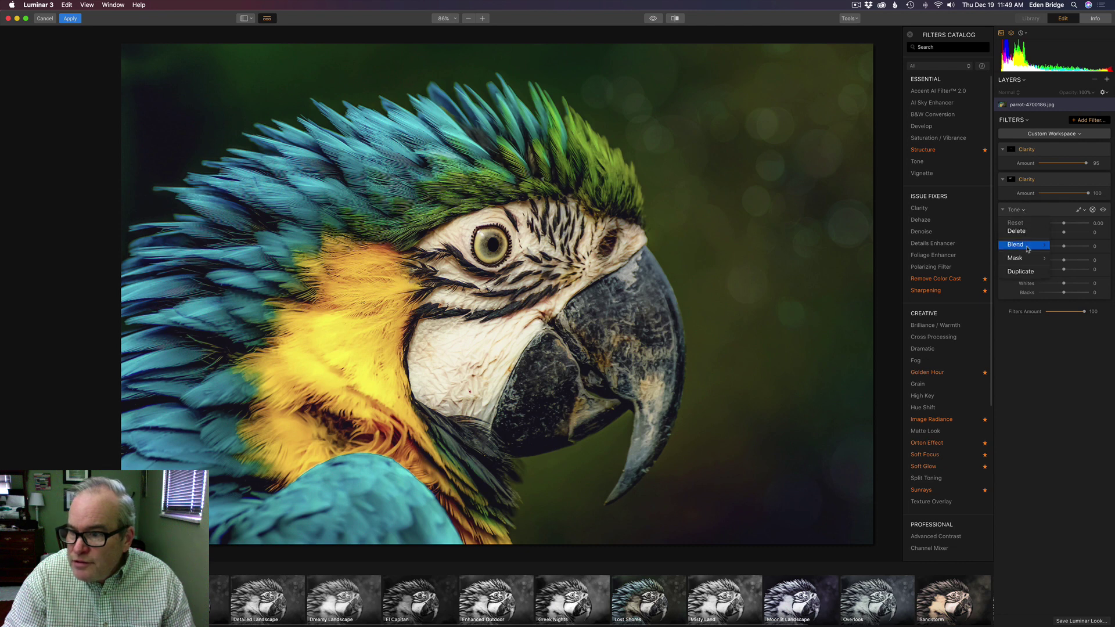
{"action": "mouse_move", "coordinate": [1027, 248]}
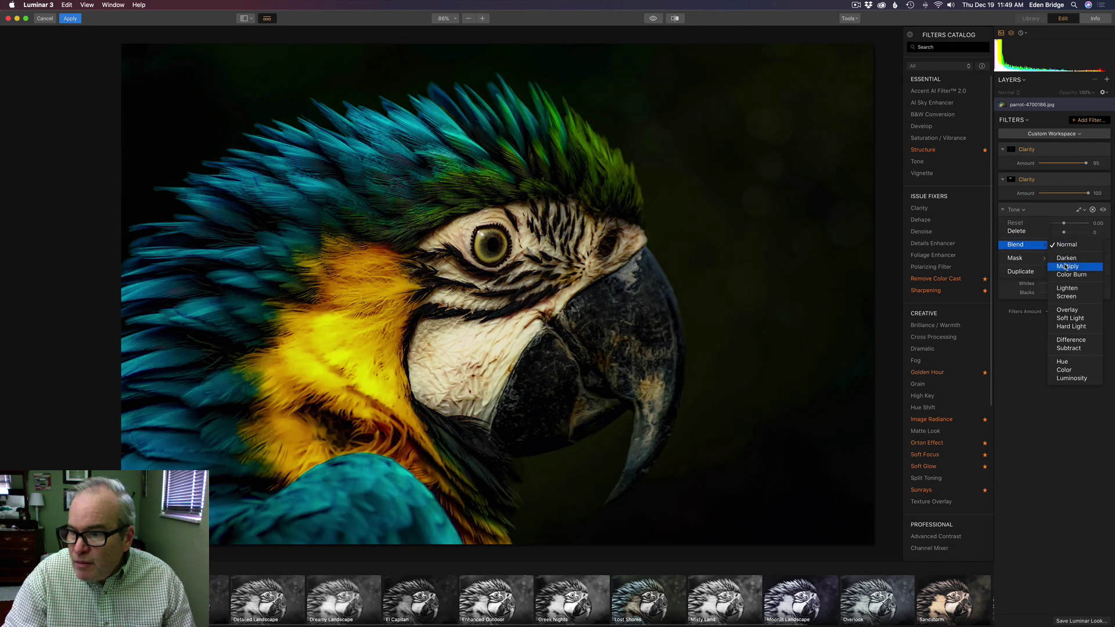
{"action": "left_click", "coordinate": [1067, 267]}
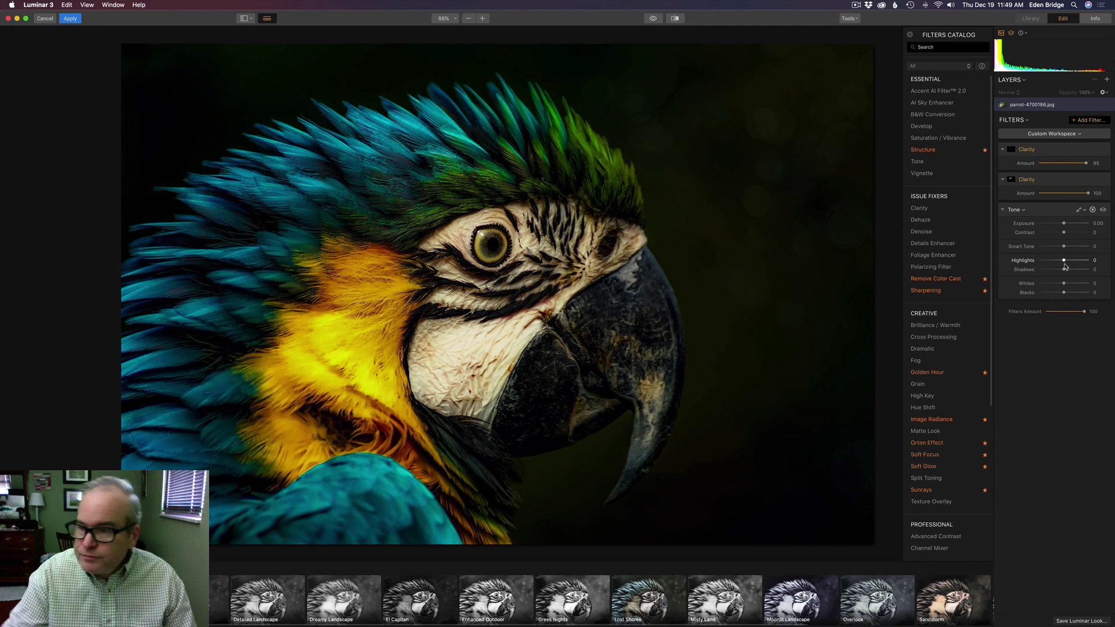
{"action": "left_click", "coordinate": [1085, 213]}
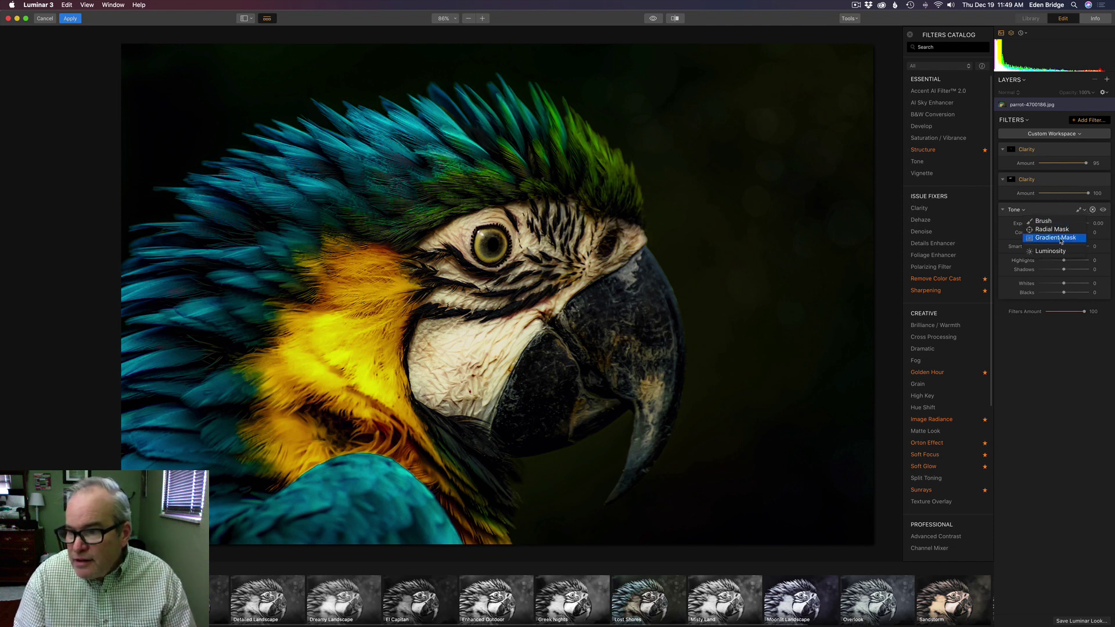
{"action": "left_click", "coordinate": [1053, 223]}
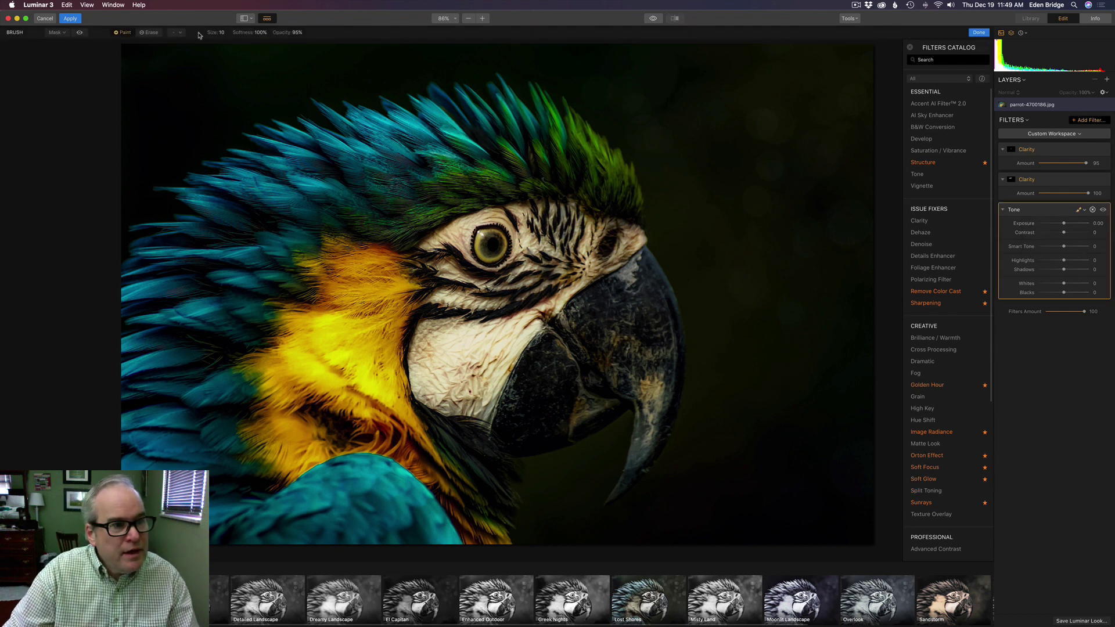
Invert the Tone mask, lower the brush opacity, and enlarge the brush to size 58.
{"action": "left_click", "coordinate": [63, 33]}
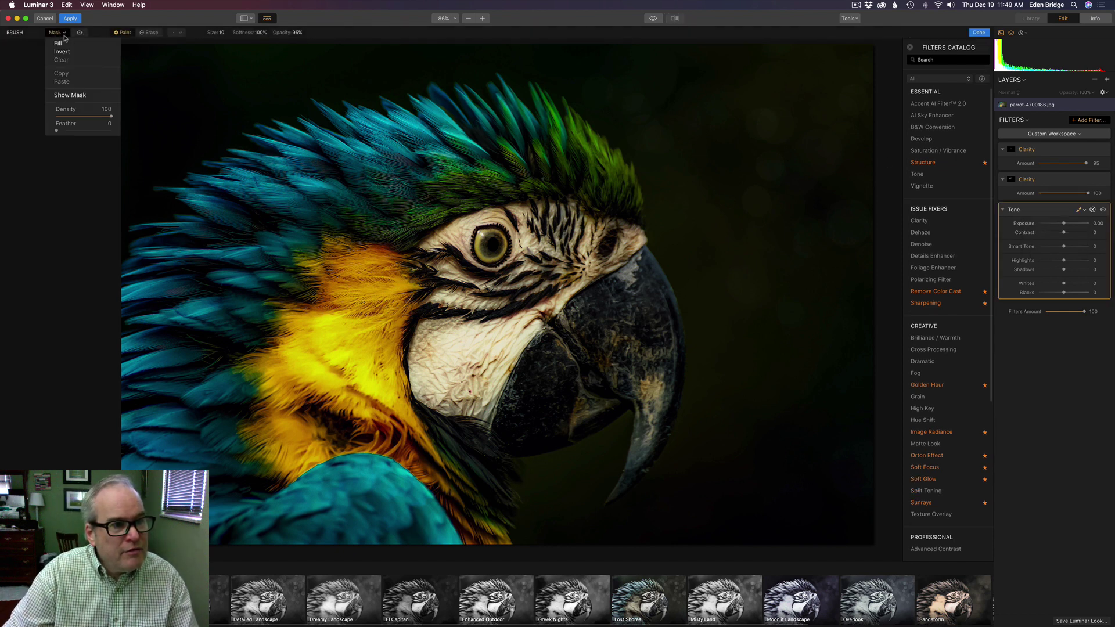
{"action": "left_click", "coordinate": [65, 52]}
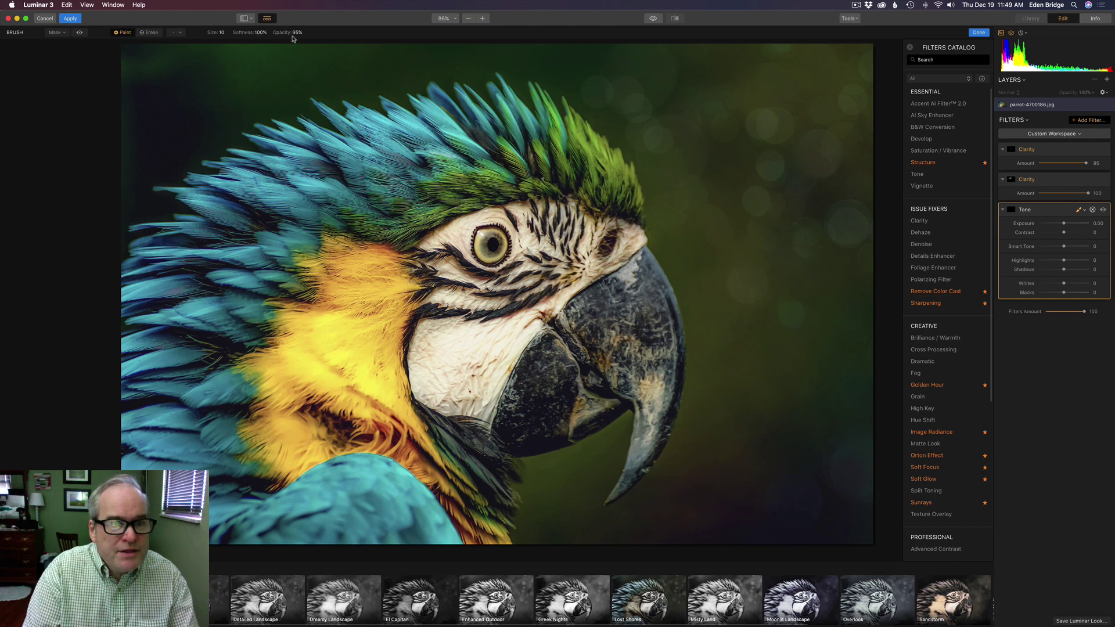
{"action": "left_click_drag", "start_coordinate": [283, 32], "coordinate": [285, 32]}
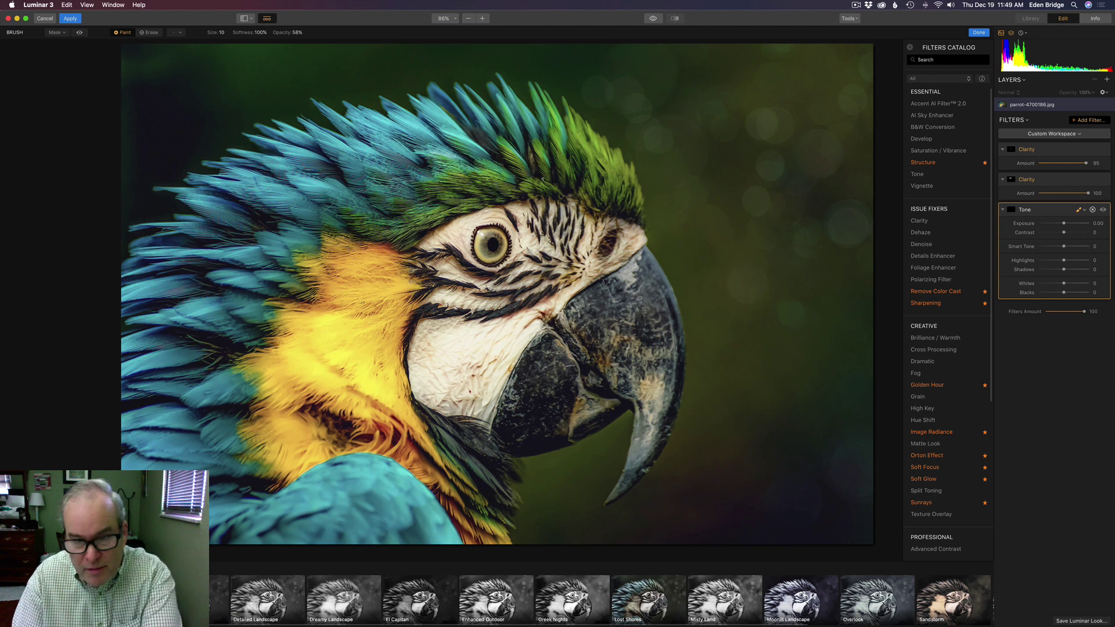
{"action": "key", "text": "bracketright"}
{"action": "key", "text": "bracketright"}
{"action": "key", "text": "bracketright"}
{"action": "key", "text": "bracketright"}
{"action": "key", "text": "bracketright"}
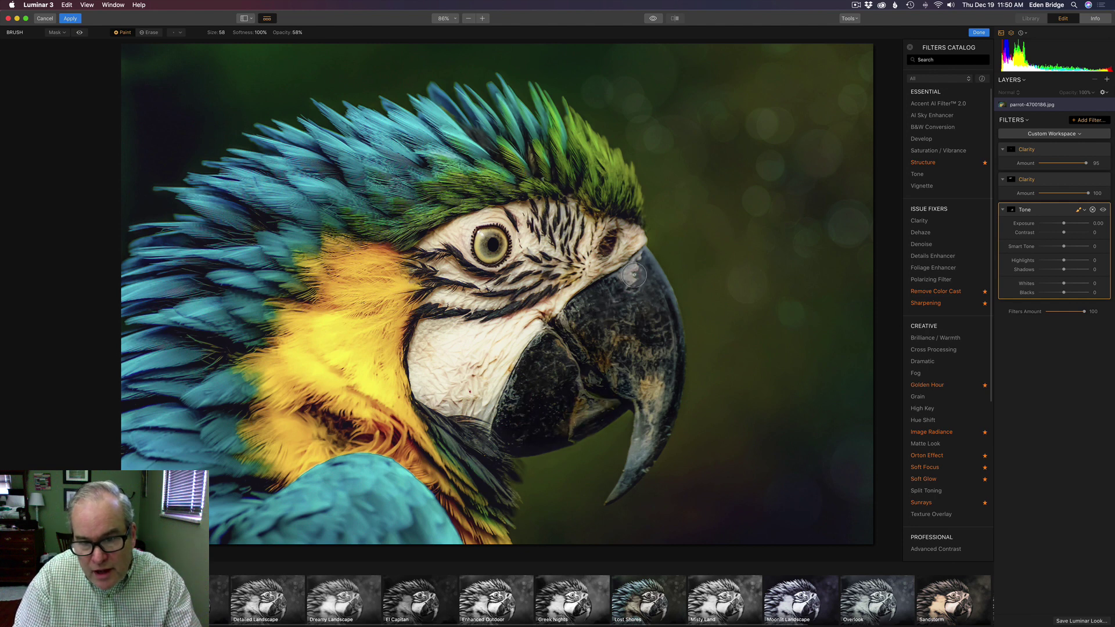
Paint the darkening onto the upper beak, then along its outer edge at brush size 22.
{"action": "mouse_move", "coordinate": [637, 268]}
{"action": "left_mouse_down"}
{"action": "mouse_move", "coordinate": [640, 310]}
{"action": "mouse_move", "coordinate": [665, 321]}
{"action": "mouse_move", "coordinate": [654, 395]}
{"action": "mouse_move", "coordinate": [661, 312]}
{"action": "mouse_move", "coordinate": [648, 279]}
{"action": "mouse_move", "coordinate": [650, 379]}
{"action": "left_mouse_up"}
{"action": "key", "text": "bracketleft"}
{"action": "key", "text": "bracketleft"}
{"action": "key", "text": "bracketleft"}
{"action": "key", "text": "bracketleft"}
{"action": "key", "text": "bracketleft"}
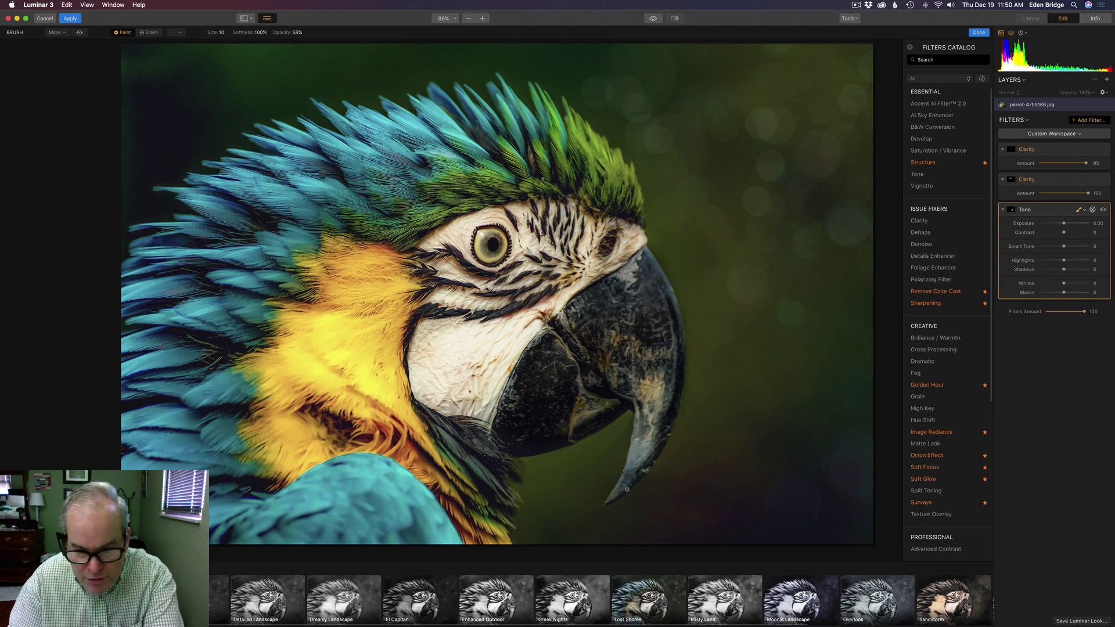
{"action": "key", "text": "bracketright"}
{"action": "key", "text": "bracketright"}
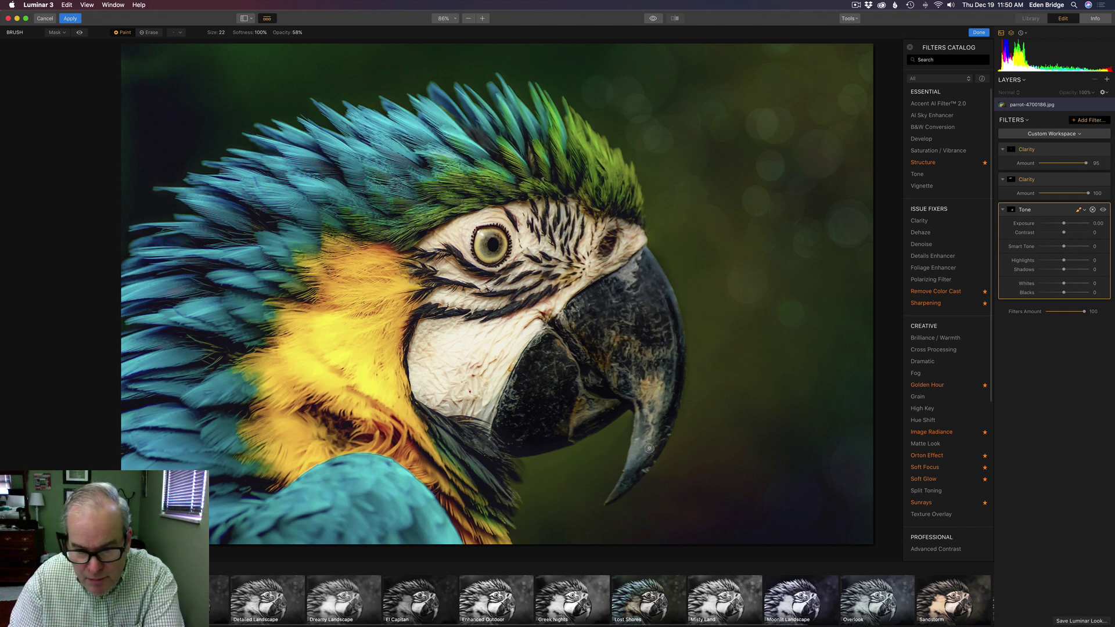
{"action": "mouse_move", "coordinate": [649, 415]}
{"action": "left_mouse_down"}
{"action": "mouse_move", "coordinate": [637, 456]}
{"action": "mouse_move", "coordinate": [673, 372]}
{"action": "mouse_move", "coordinate": [669, 298]}
{"action": "mouse_move", "coordinate": [643, 254]}
{"action": "mouse_move", "coordinate": [617, 351]}
{"action": "mouse_move", "coordinate": [683, 291]}
{"action": "mouse_move", "coordinate": [671, 255]}
{"action": "mouse_move", "coordinate": [708, 192]}
{"action": "mouse_move", "coordinate": [667, 260]}
{"action": "left_mouse_up"}
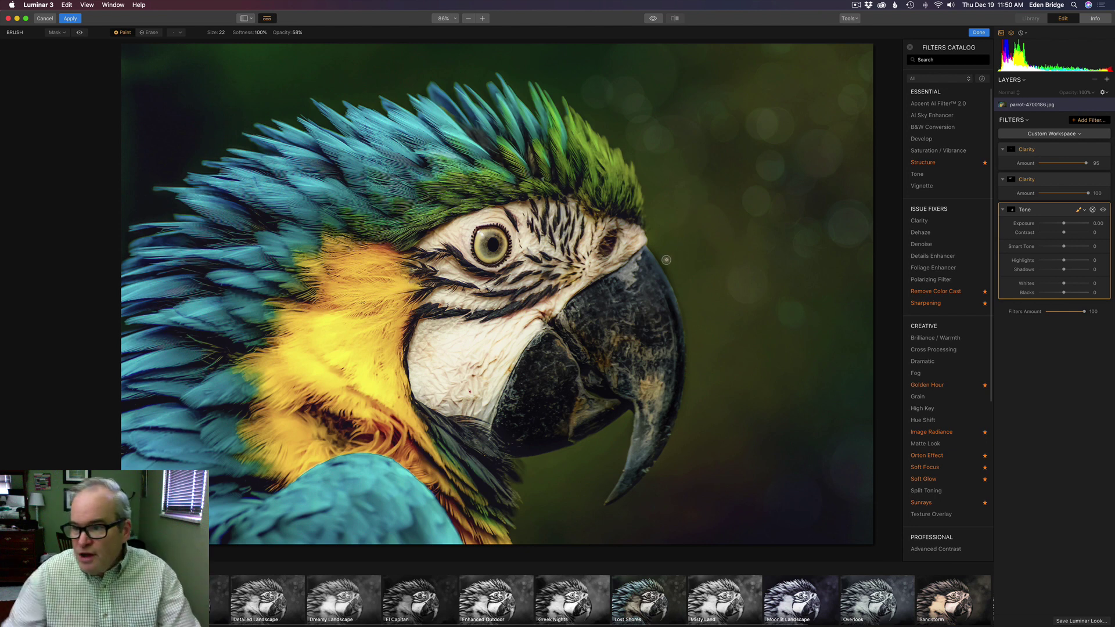
Toggle the Tone filter off and on to compare the beak with and without the burn.
{"action": "left_click", "coordinate": [1104, 210]}
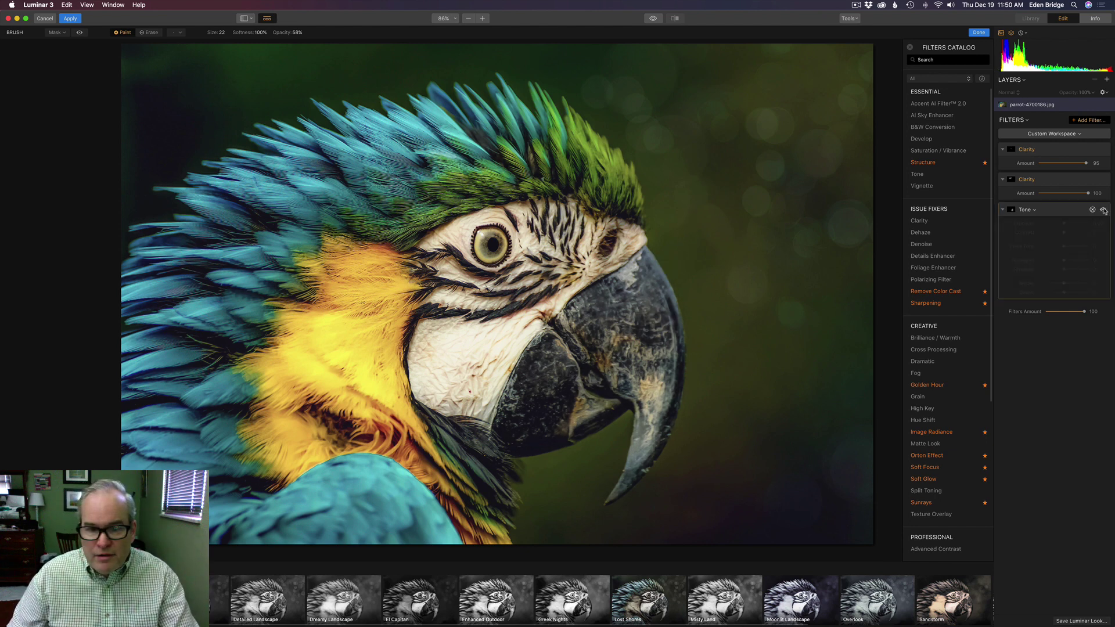
{"action": "left_click", "coordinate": [1104, 211]}
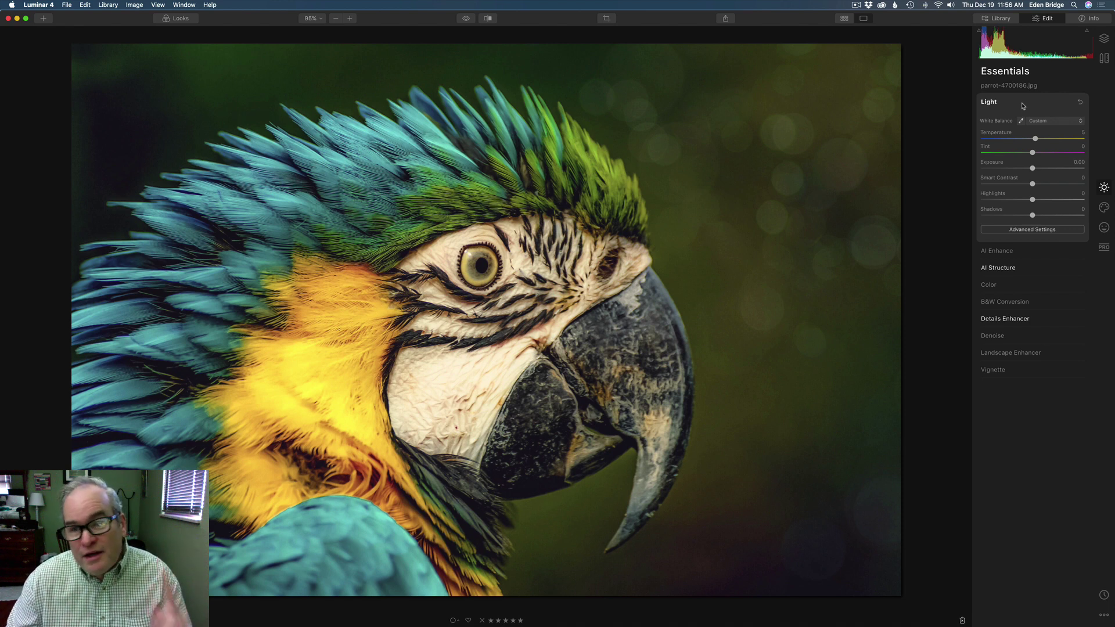
Add a new adjustment layer from the Layers panel.
{"action": "left_click", "coordinate": [1105, 39]}
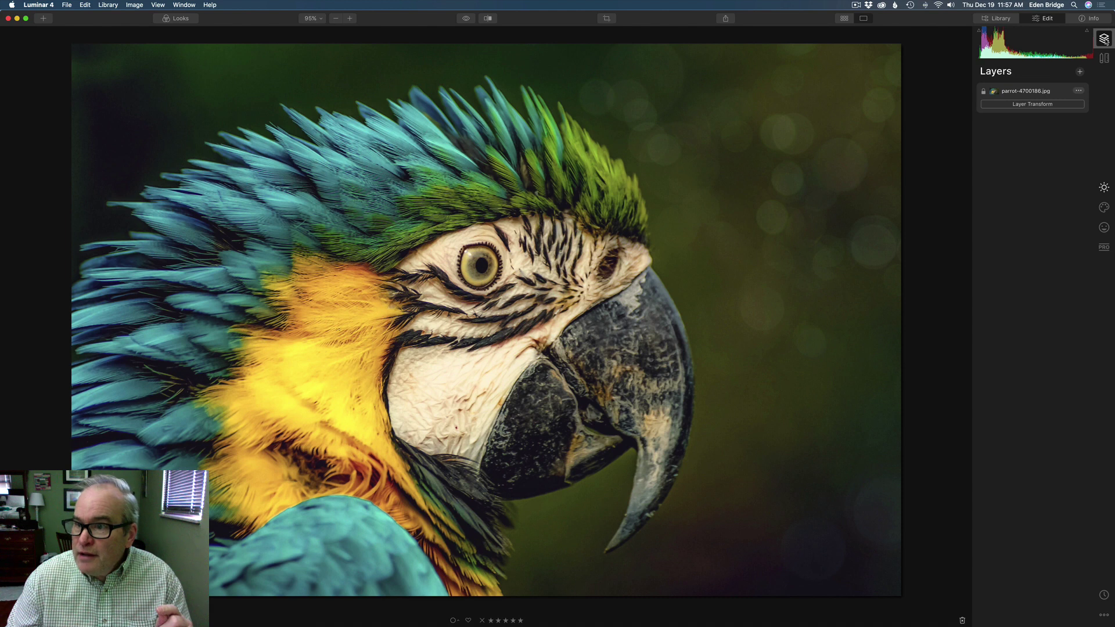
{"action": "left_click", "coordinate": [1081, 71]}
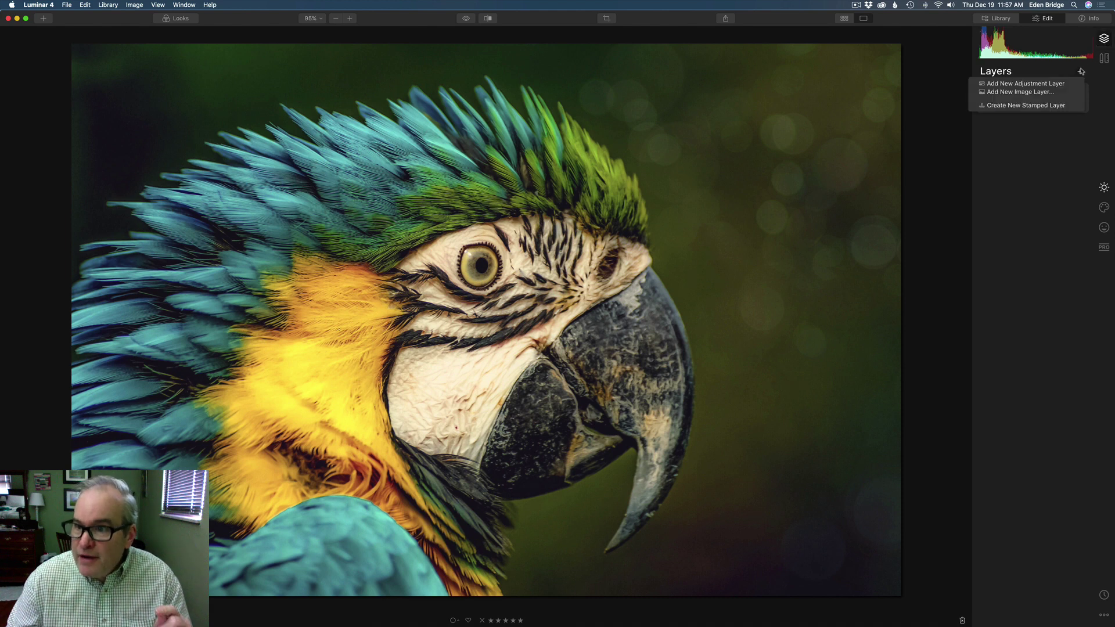
{"action": "left_click", "coordinate": [1021, 84]}
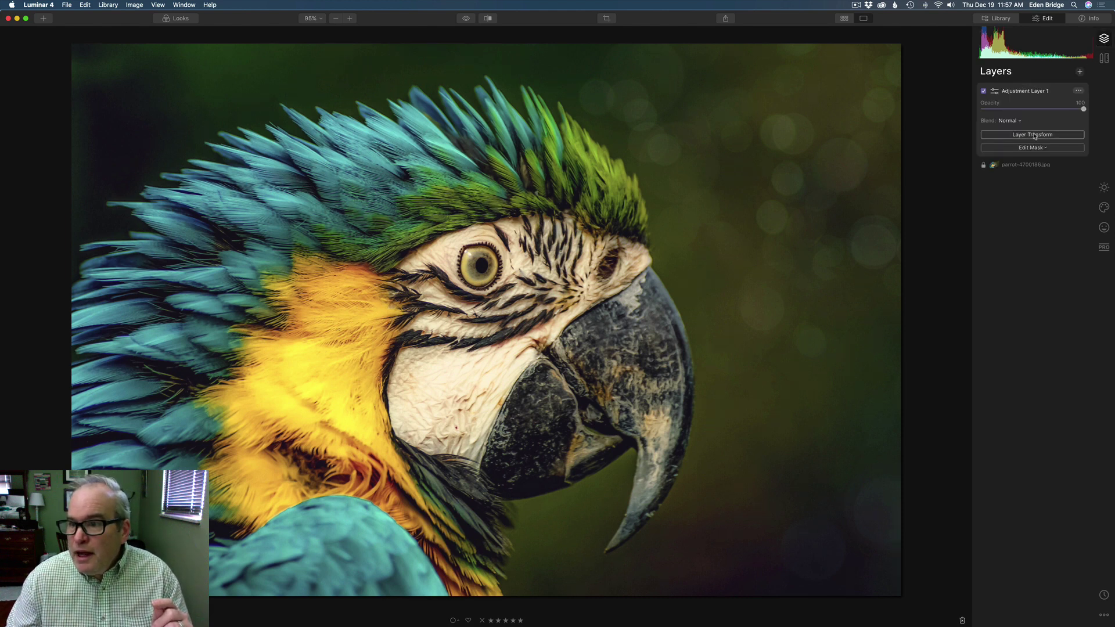
{"action": "left_click", "coordinate": [1106, 189]}
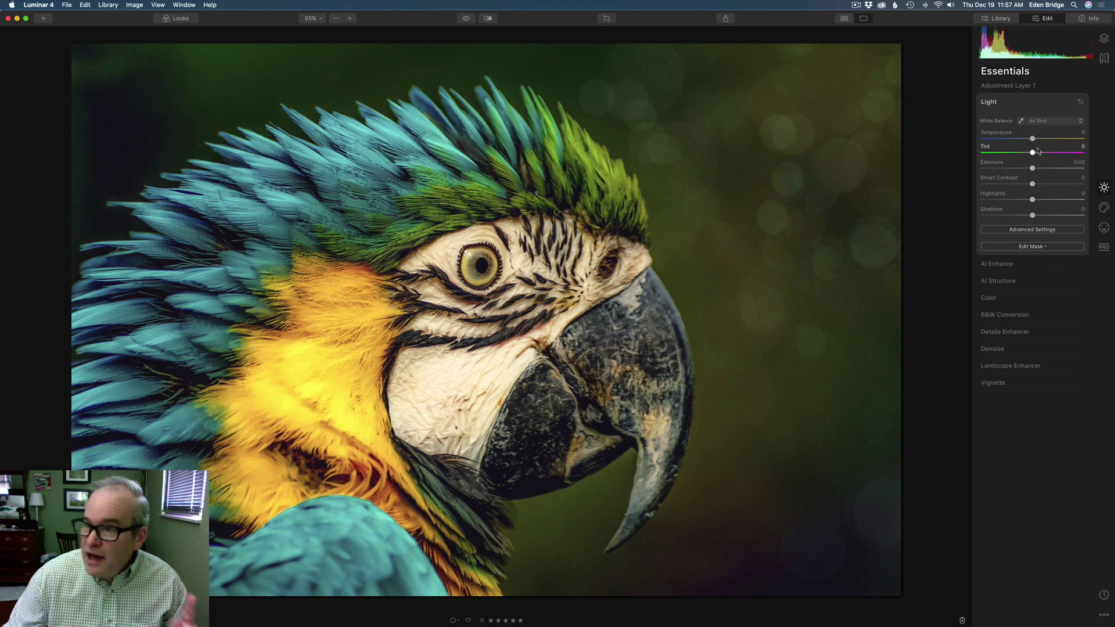
{"action": "left_click", "coordinate": [1104, 38]}
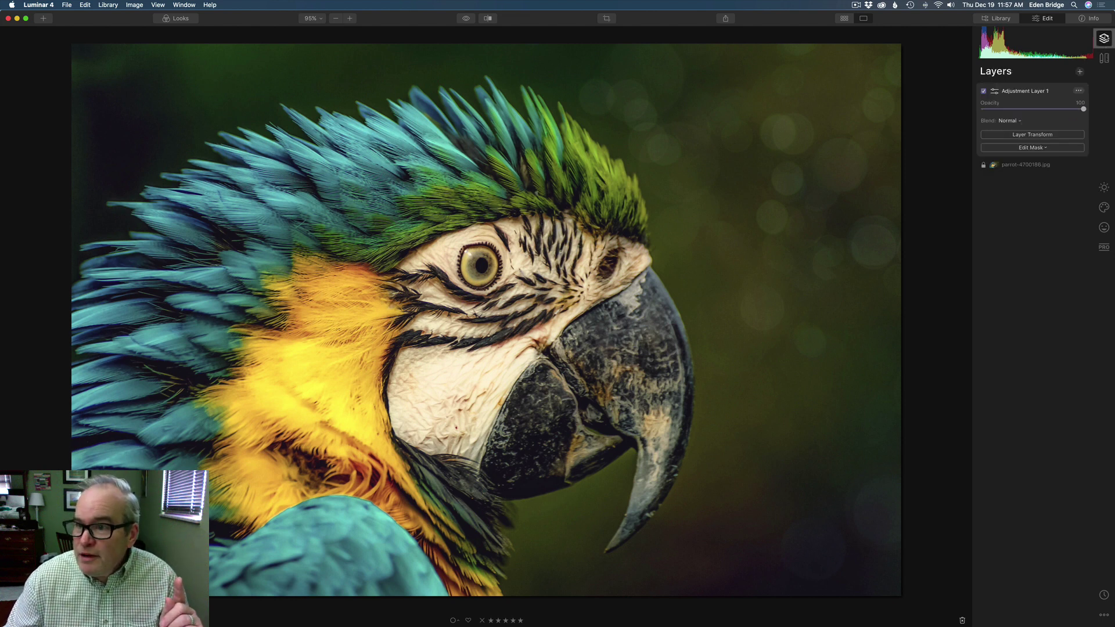
Blend Adjustment Layer 1 with Multiply and start a brushed mask on it.
{"action": "left_click", "coordinate": [1021, 122]}
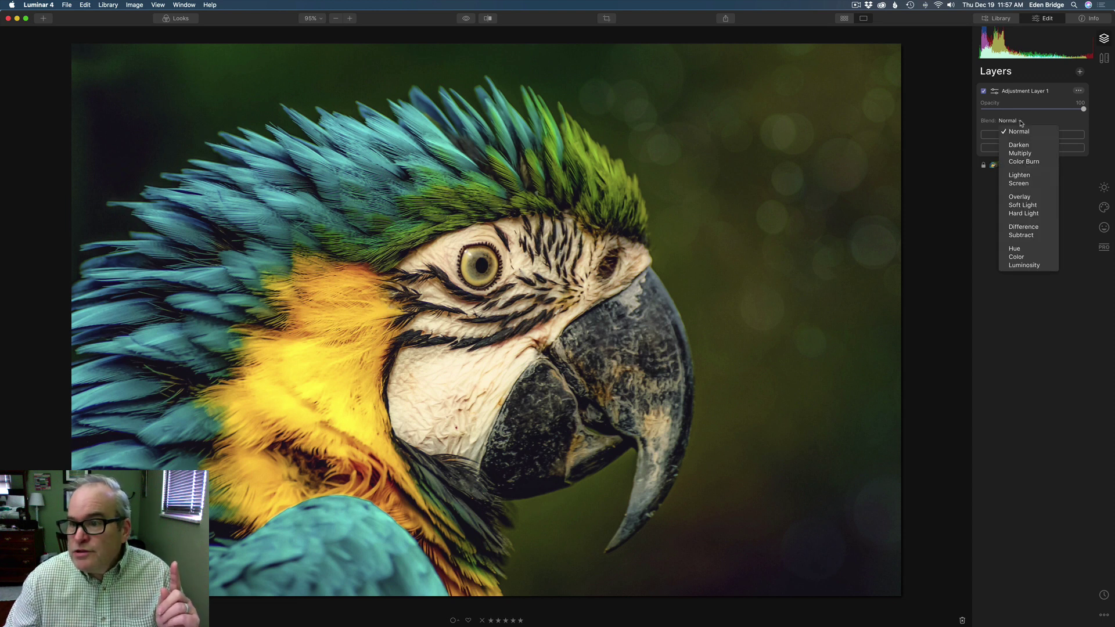
{"action": "left_click", "coordinate": [1026, 153]}
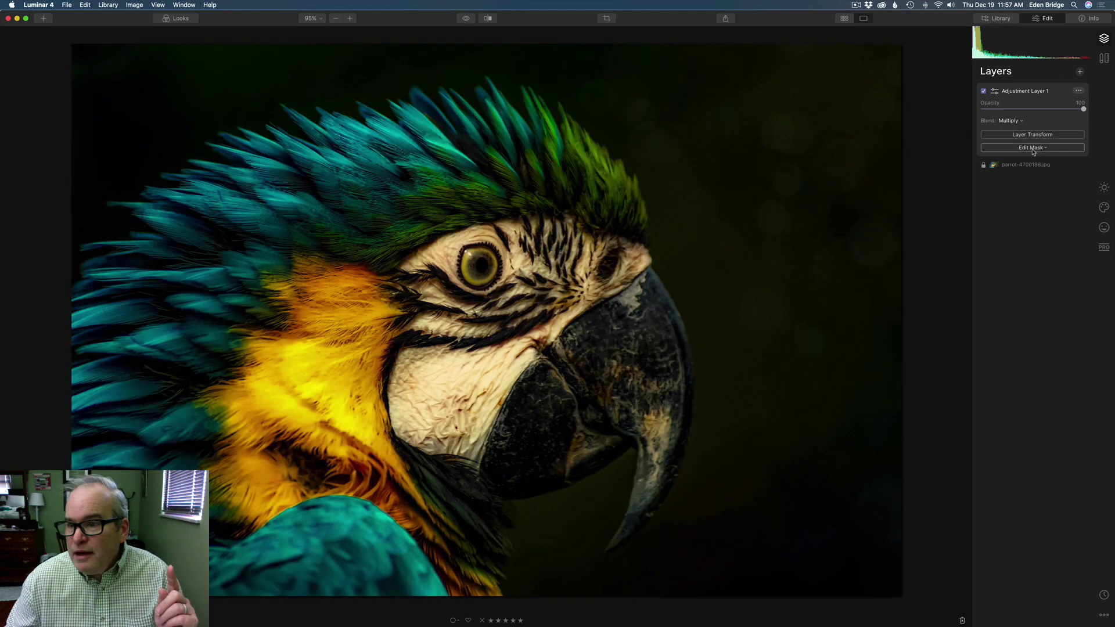
{"action": "left_click", "coordinate": [1034, 148]}
{"action": "left_click", "coordinate": [1013, 157]}
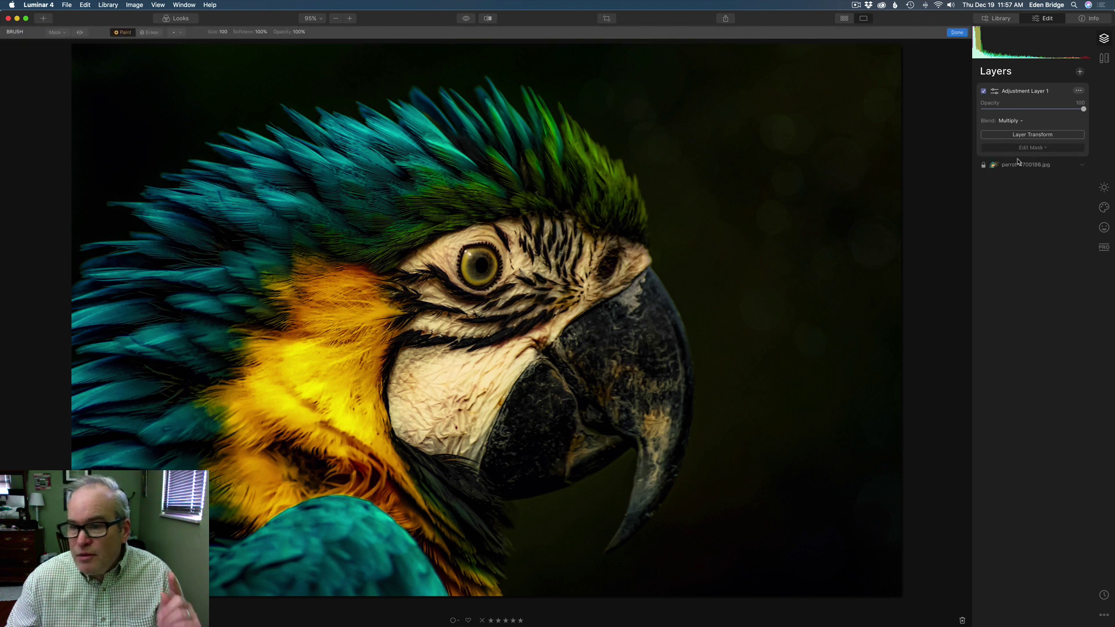
Invert the layer mask and paint darkening over the beak with a lower-opacity, size-52 brush.
{"action": "left_click", "coordinate": [58, 33]}
{"action": "left_click", "coordinate": [63, 52]}
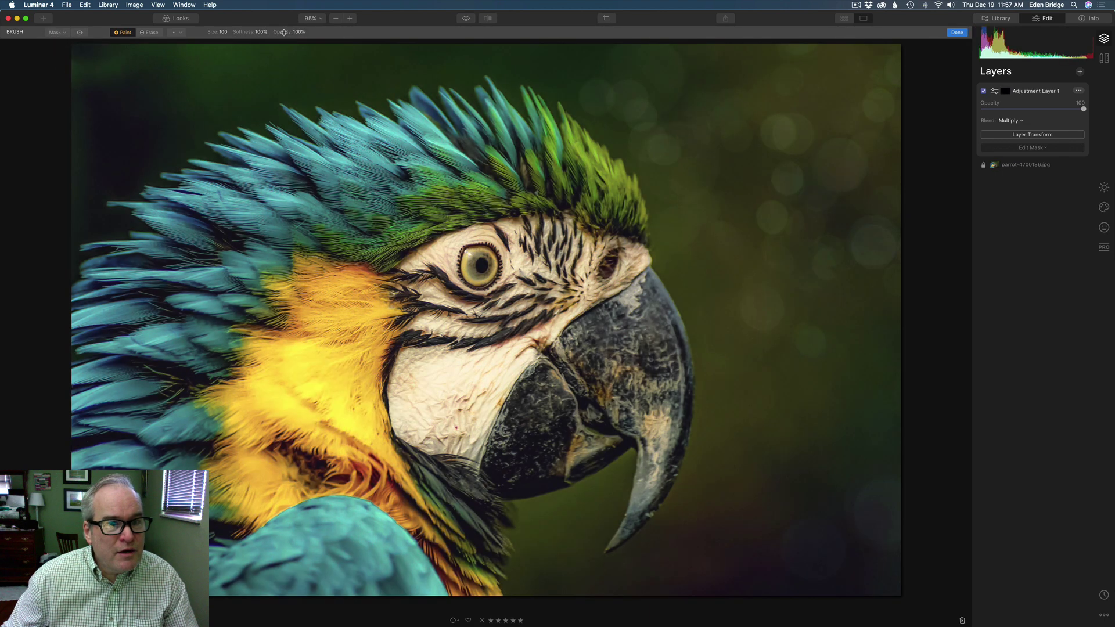
{"action": "left_click_drag", "start_coordinate": [283, 33], "coordinate": [261, 33]}
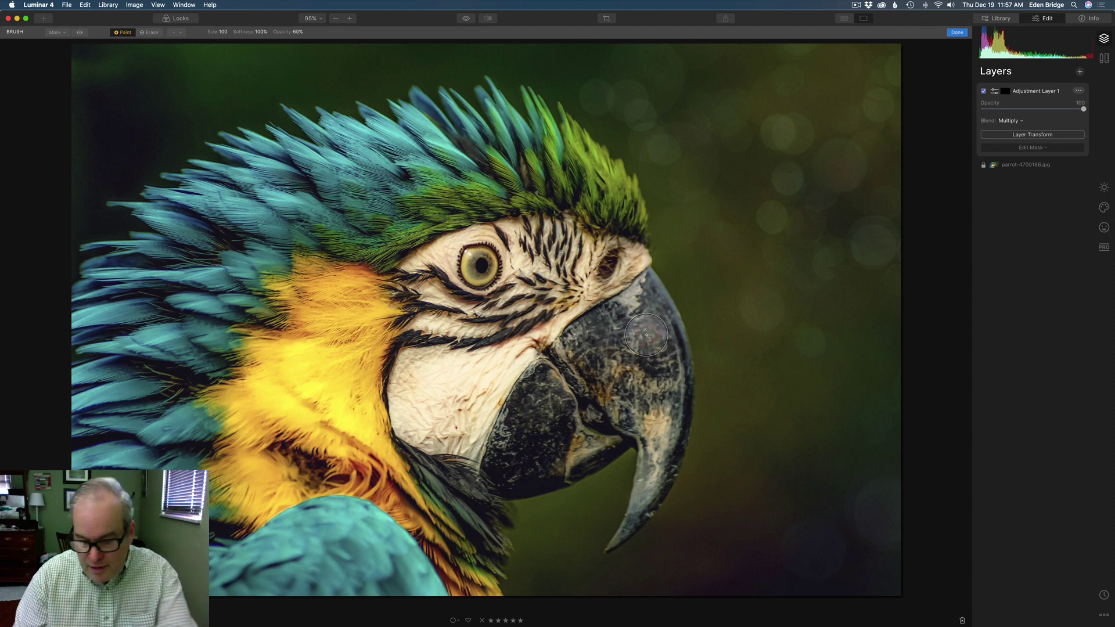
{"action": "key", "text": "bracketleft"}
{"action": "key", "text": "bracketleft"}
{"action": "key", "text": "bracketleft"}
{"action": "key", "text": "bracketleft"}
{"action": "key", "text": "bracketleft"}
{"action": "key", "text": "bracketleft"}
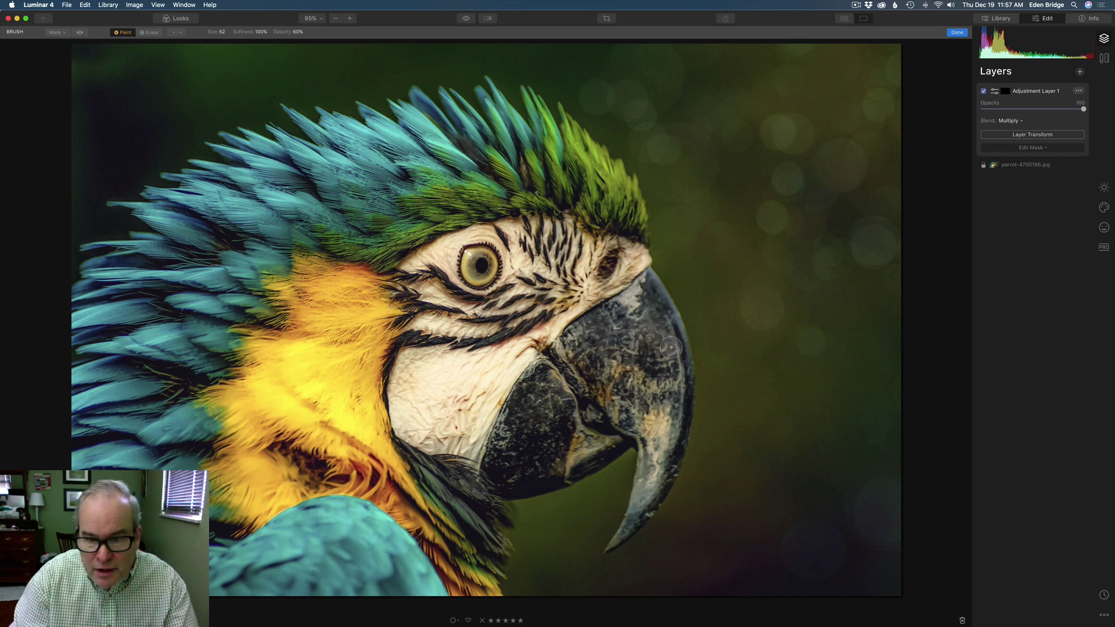
{"action": "mouse_move", "coordinate": [659, 329]}
{"action": "left_mouse_down"}
{"action": "mouse_move", "coordinate": [664, 418]}
{"action": "mouse_move", "coordinate": [641, 509]}
{"action": "left_mouse_up"}
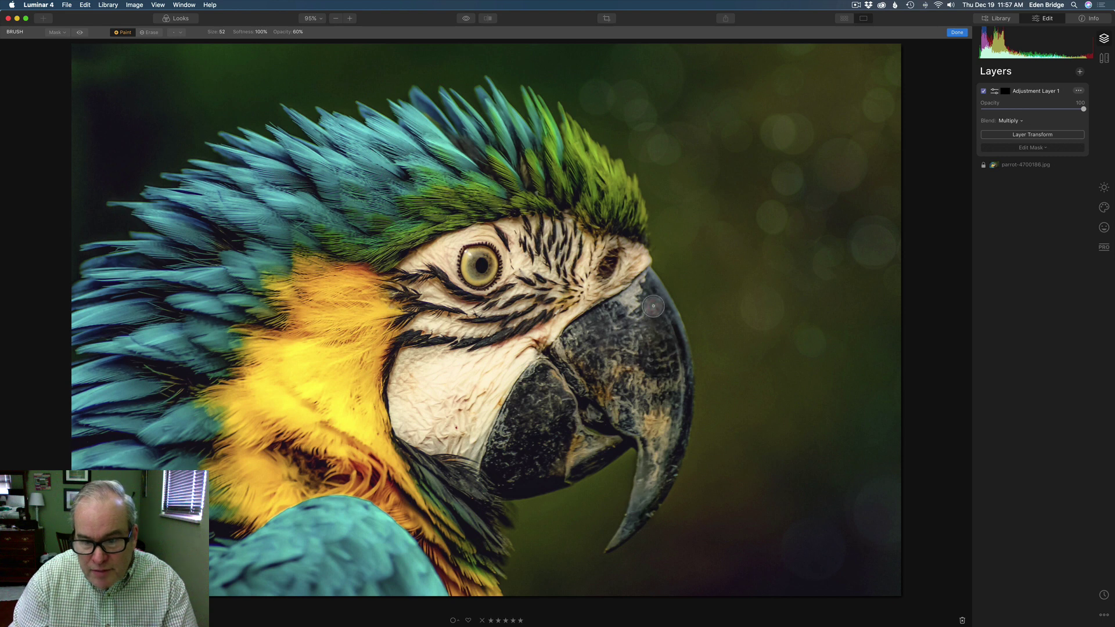
{"action": "mouse_move", "coordinate": [653, 315]}
{"action": "left_mouse_down"}
{"action": "mouse_move", "coordinate": [620, 374]}
{"action": "mouse_move", "coordinate": [626, 315]}
{"action": "mouse_move", "coordinate": [602, 369]}
{"action": "mouse_move", "coordinate": [570, 364]}
{"action": "mouse_move", "coordinate": [585, 346]}
{"action": "mouse_move", "coordinate": [600, 369]}
{"action": "mouse_move", "coordinate": [619, 425]}
{"action": "mouse_move", "coordinate": [605, 445]}
{"action": "mouse_move", "coordinate": [523, 476]}
{"action": "mouse_move", "coordinate": [517, 463]}
{"action": "mouse_move", "coordinate": [562, 382]}
{"action": "mouse_move", "coordinate": [514, 435]}
{"action": "mouse_move", "coordinate": [530, 385]}
{"action": "mouse_move", "coordinate": [516, 437]}
{"action": "mouse_move", "coordinate": [607, 319]}
{"action": "mouse_move", "coordinate": [592, 362]}
{"action": "mouse_move", "coordinate": [615, 416]}
{"action": "mouse_move", "coordinate": [654, 386]}
{"action": "mouse_move", "coordinate": [654, 467]}
{"action": "mouse_move", "coordinate": [638, 321]}
{"action": "left_mouse_up"}
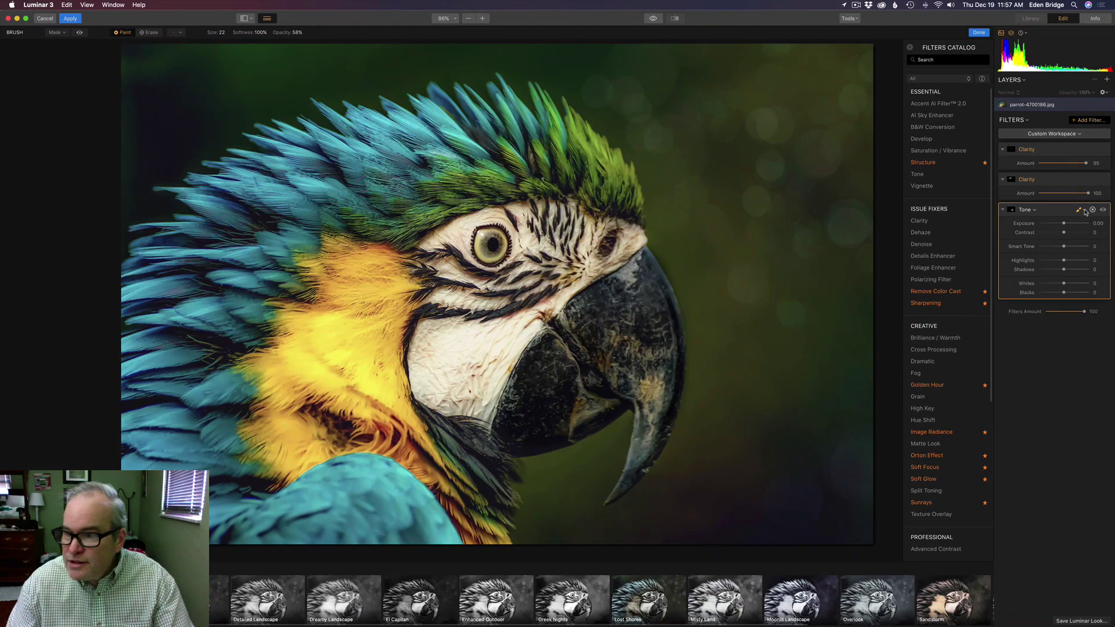
Finish the Tone mask painting, review its mask choices, and keep its blend at Multiply.
{"action": "left_click", "coordinate": [1083, 210]}
{"action": "left_click", "coordinate": [1085, 210]}
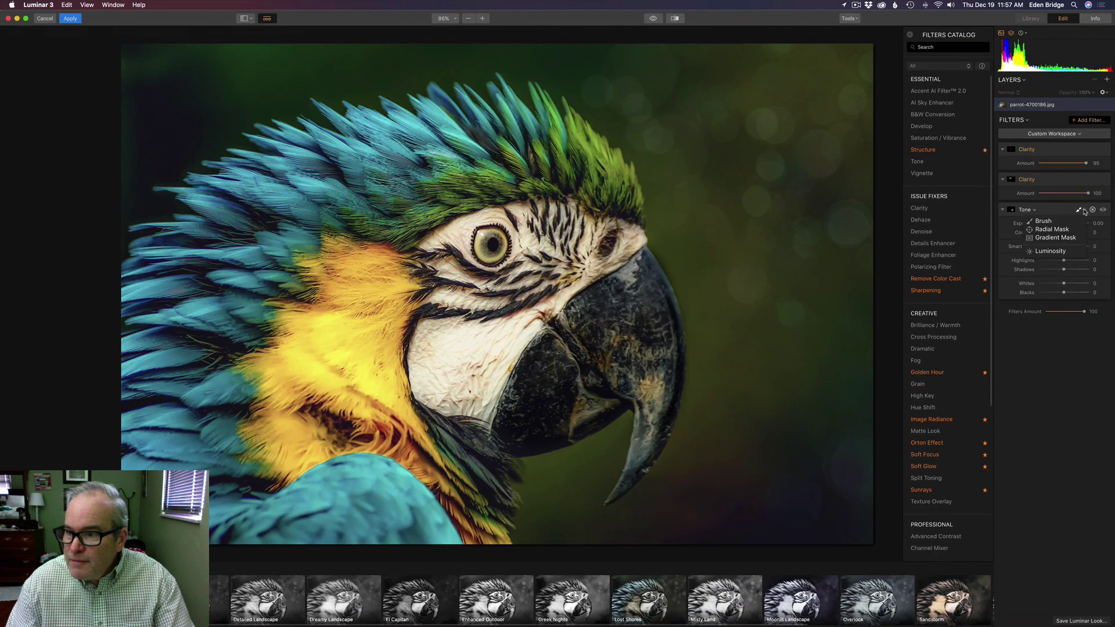
{"action": "left_click", "coordinate": [1062, 208]}
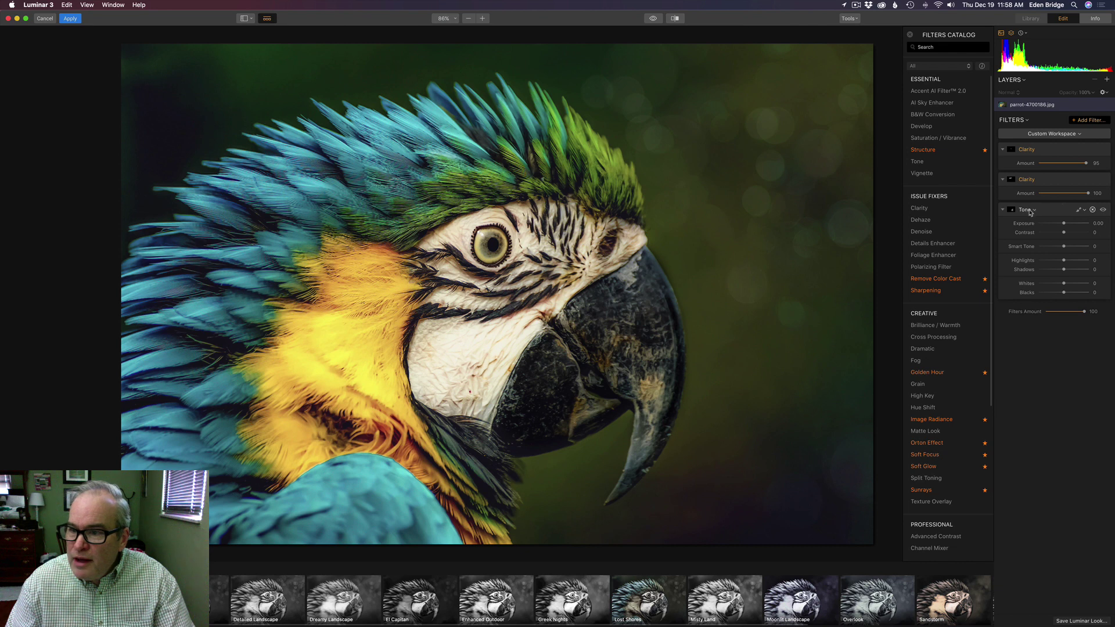
{"action": "left_click", "coordinate": [1032, 210]}
{"action": "mouse_move", "coordinate": [1023, 244]}
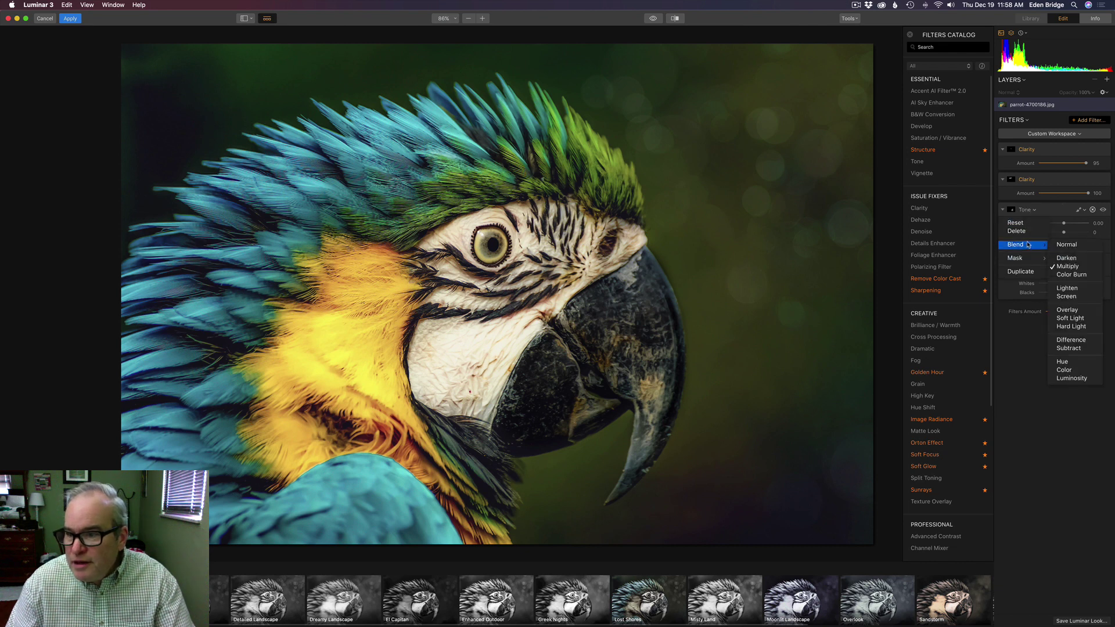
{"action": "left_click", "coordinate": [1070, 266]}
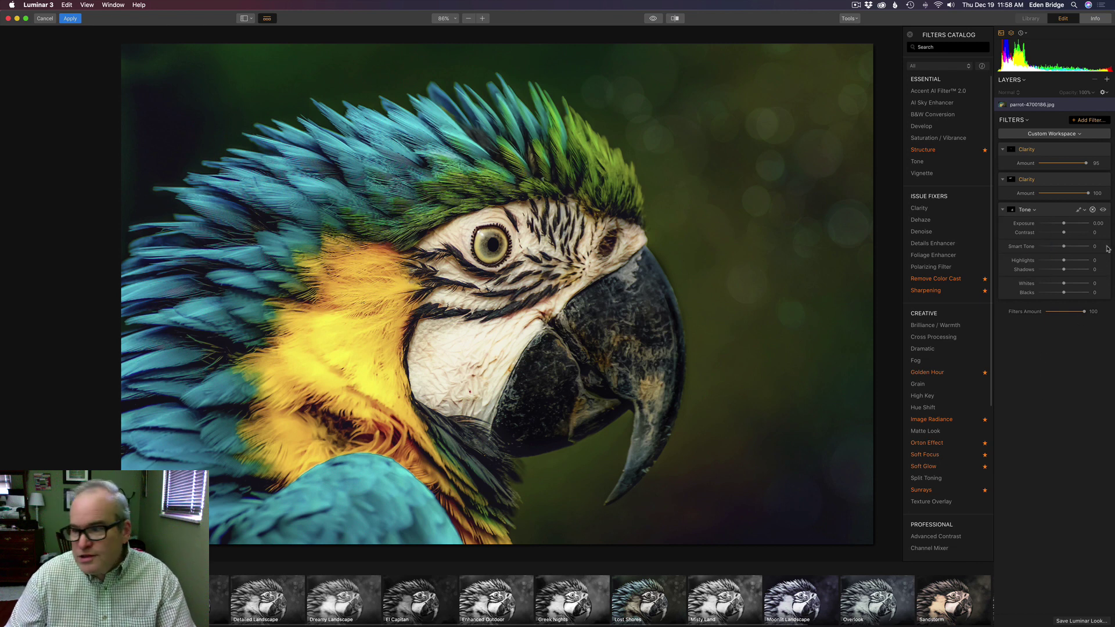
{"action": "mouse_move", "coordinate": [1084, 210]}
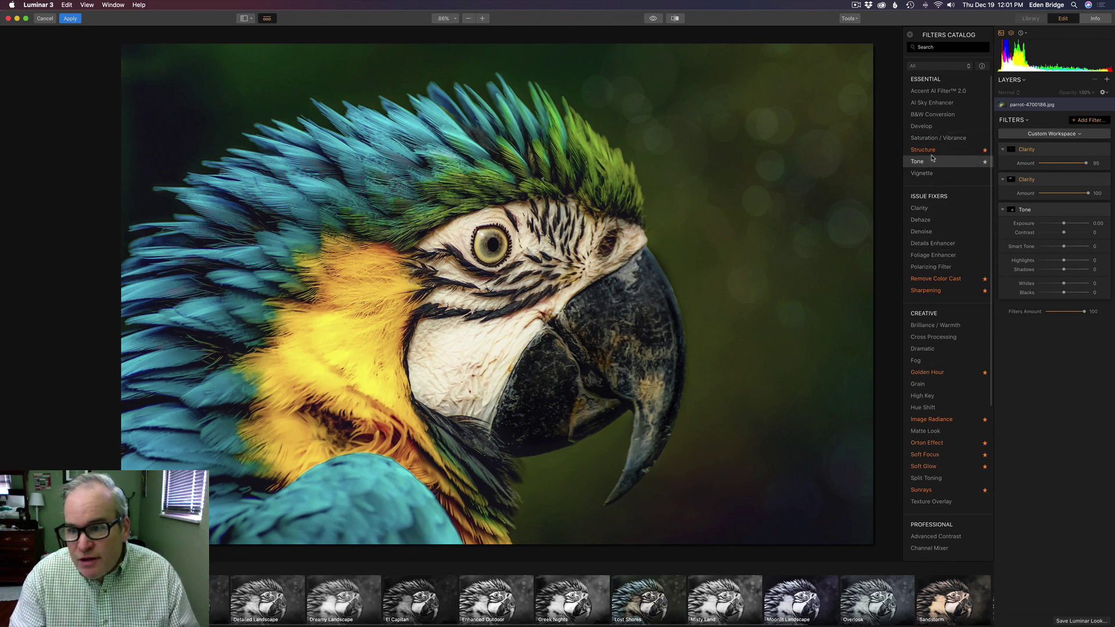
Add a second Tone filter blended with Screen.
{"action": "left_click", "coordinate": [922, 162]}
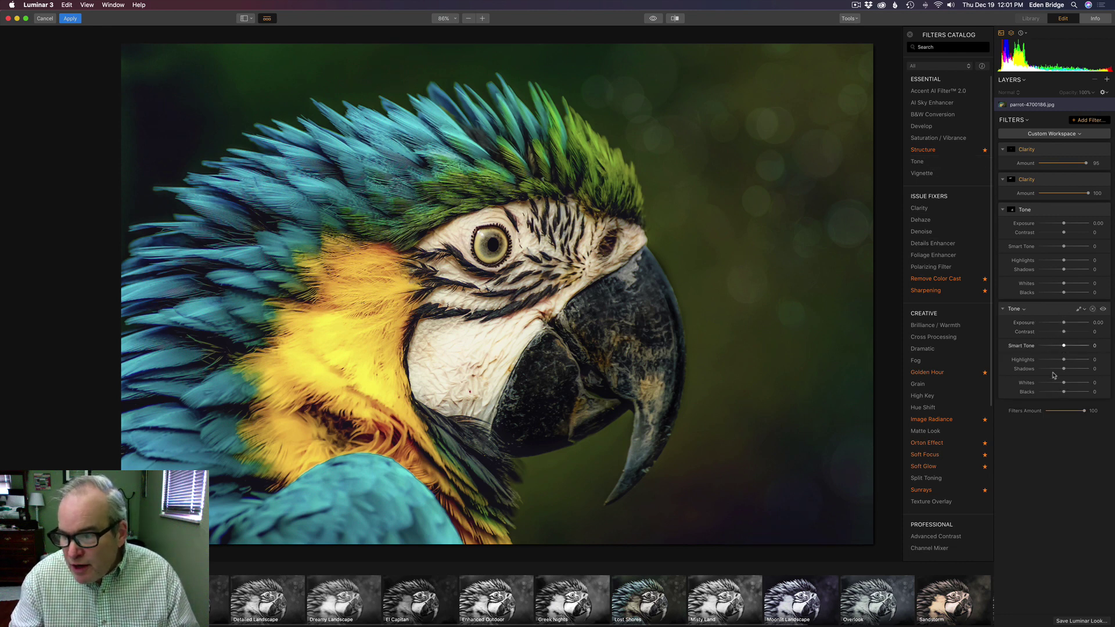
{"action": "left_click", "coordinate": [1024, 309]}
{"action": "mouse_move", "coordinate": [1030, 345]}
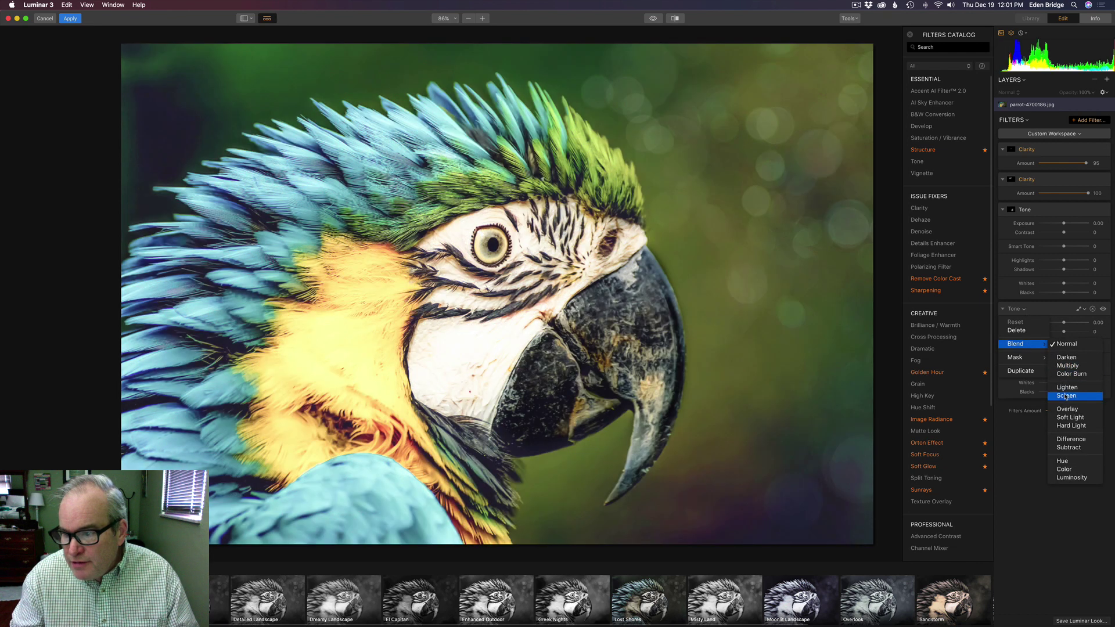
{"action": "left_click", "coordinate": [1065, 396]}
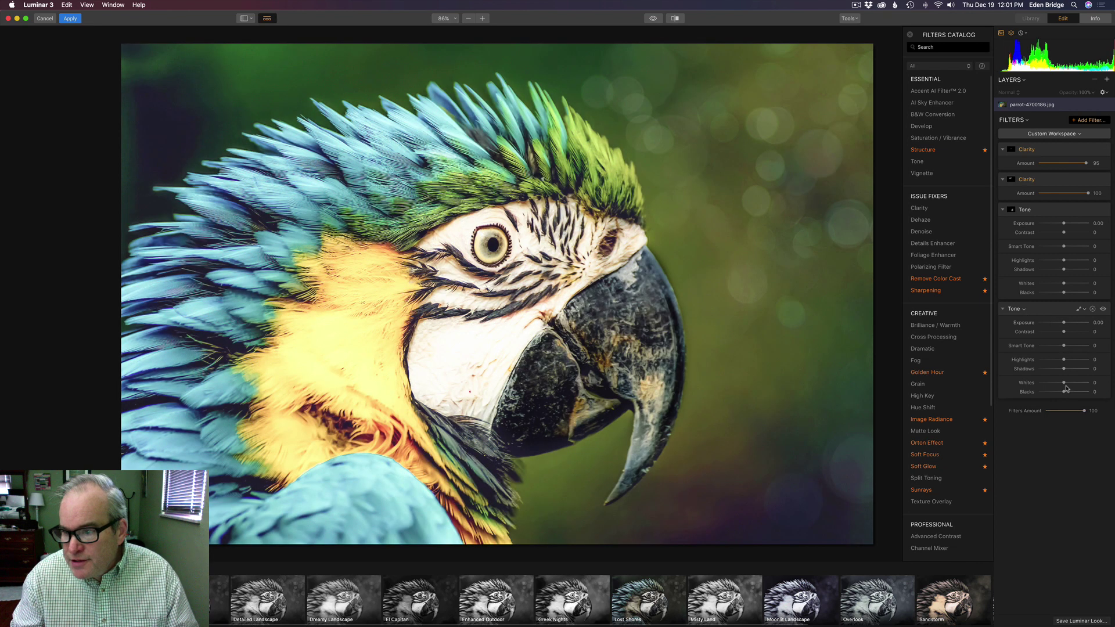
Give the second Tone filter an inverted brush mask that hides the brightening.
{"action": "left_click", "coordinate": [1084, 310]}
{"action": "left_click", "coordinate": [1057, 324]}
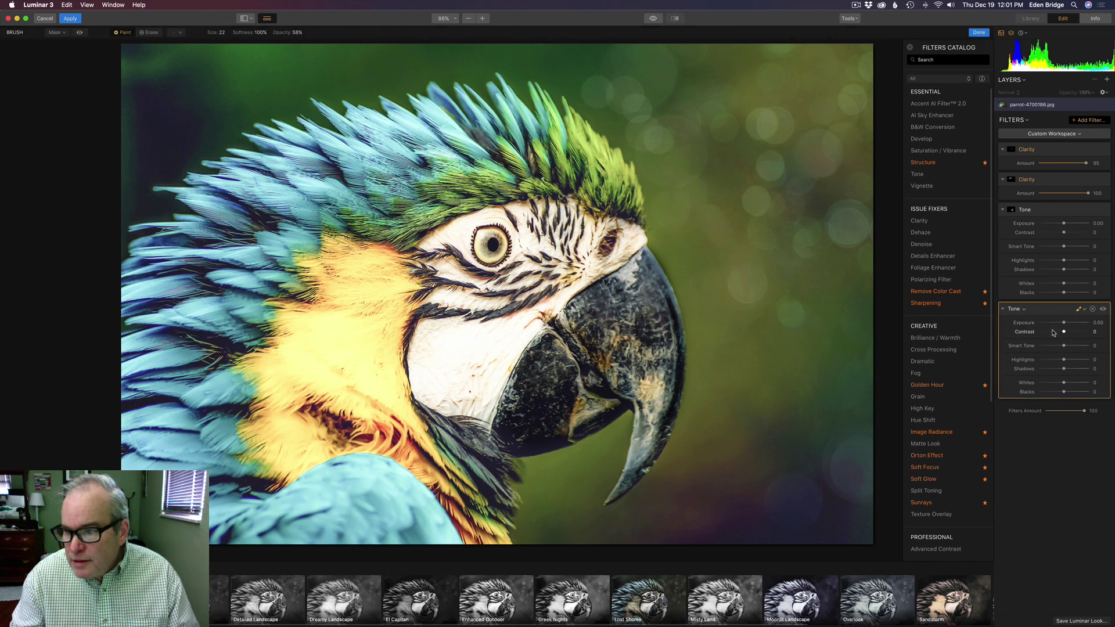
{"action": "left_click", "coordinate": [67, 33]}
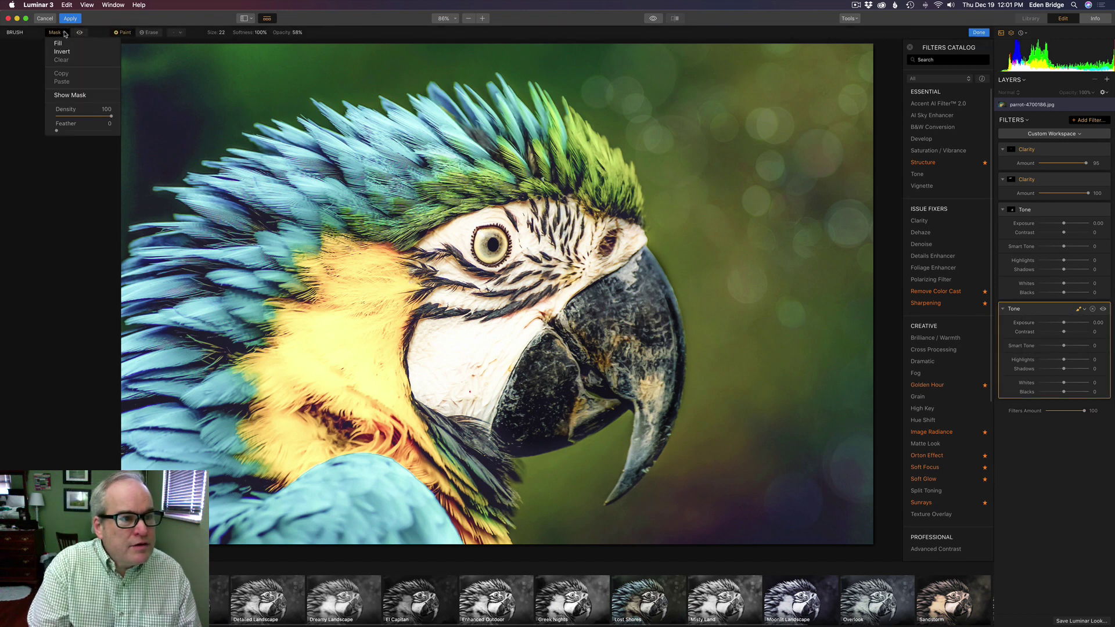
{"action": "left_click", "coordinate": [61, 43]}
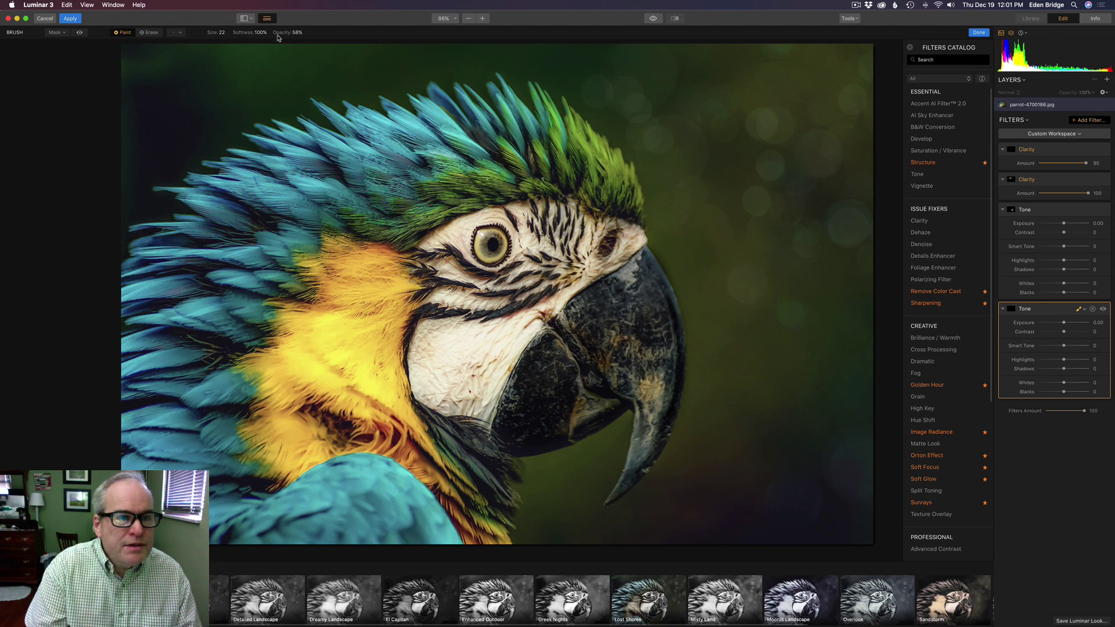
Lower the brush opacity to about 40% and toggle the second Tone filter to compare.
{"action": "left_click_drag", "start_coordinate": [282, 32], "coordinate": [275, 33]}
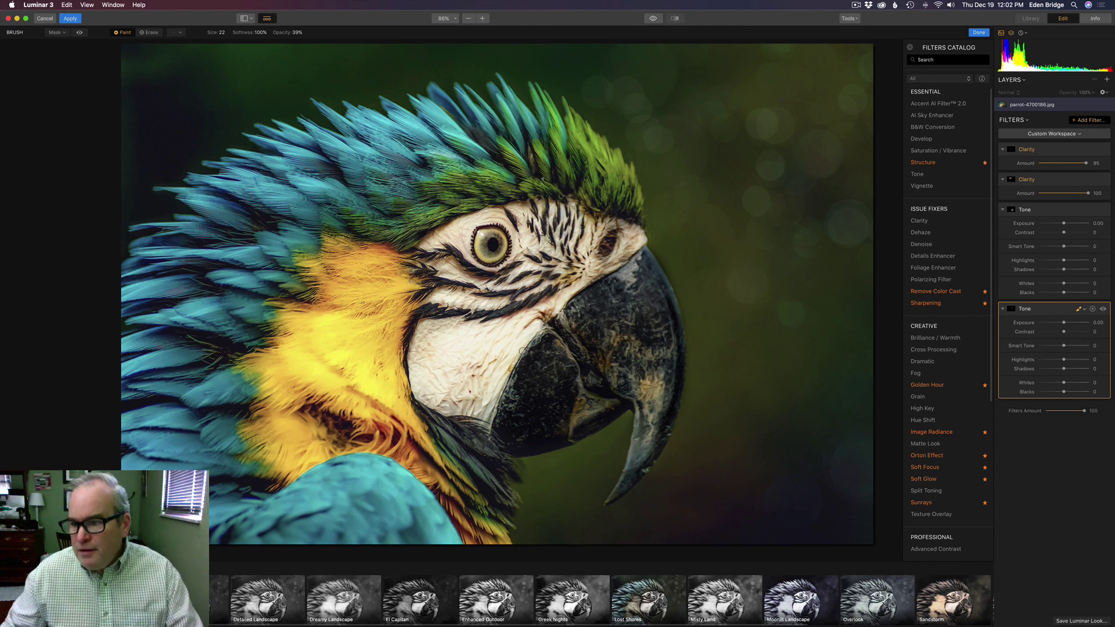
{"action": "left_click", "coordinate": [1104, 310]}
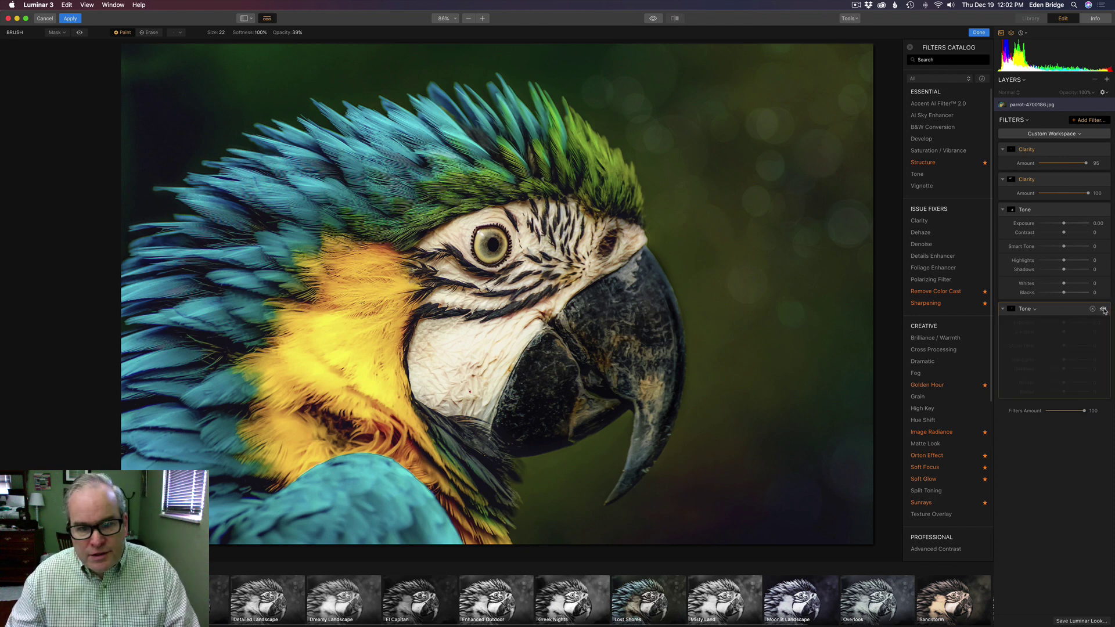
{"action": "left_click", "coordinate": [1104, 310]}
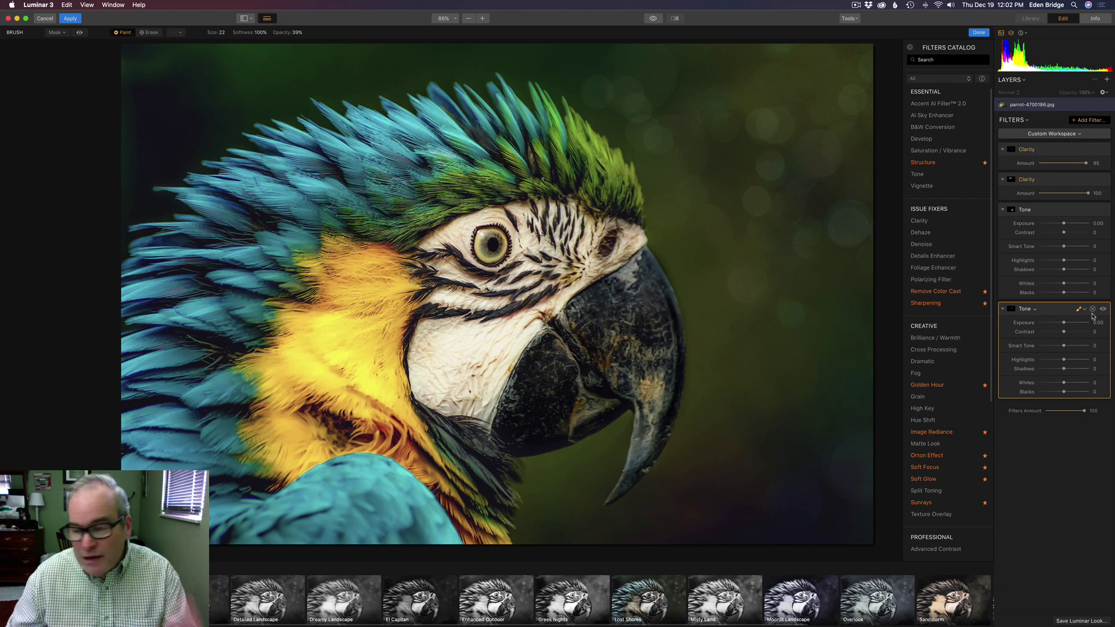
Check the add-layer choices, dismiss them, and switch over to the Luminar 4 window.
{"action": "left_click", "coordinate": [1108, 79]}
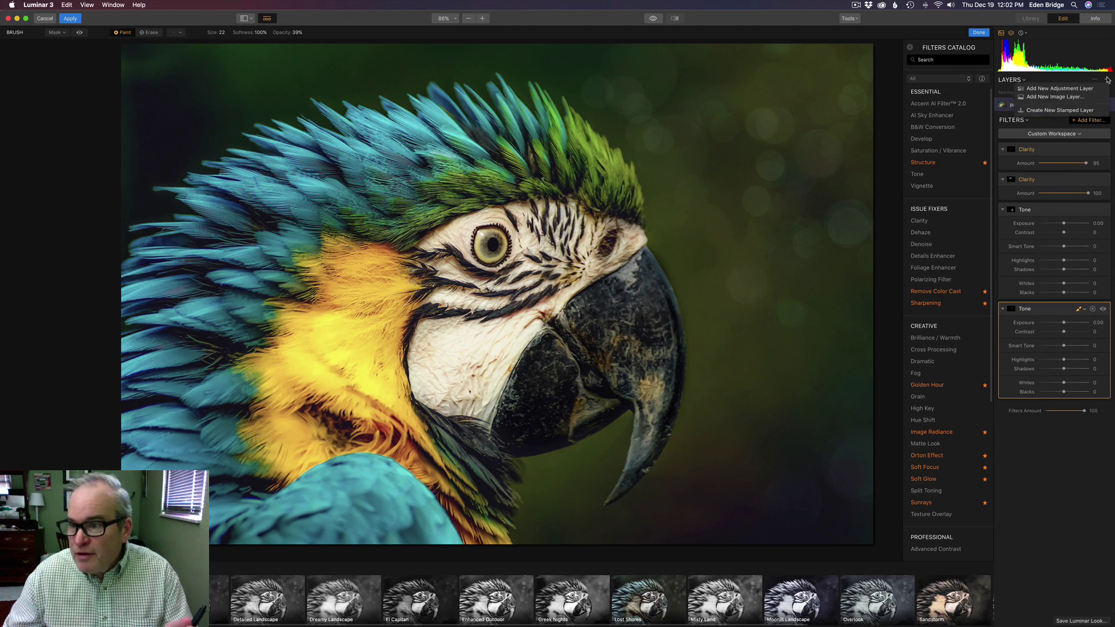
{"action": "left_click", "coordinate": [1078, 461]}
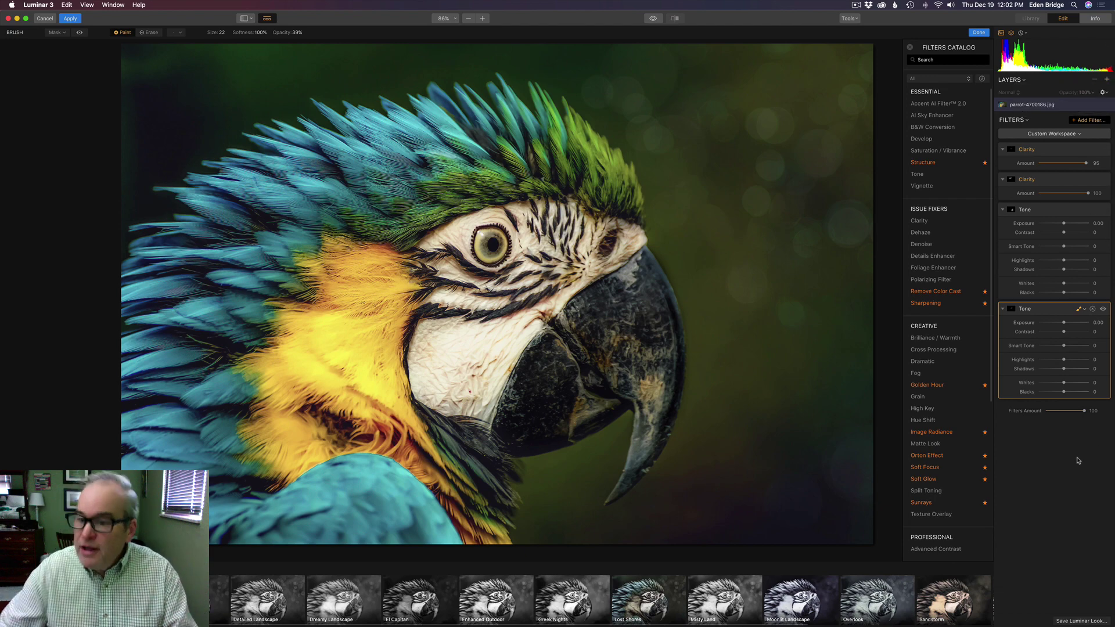
{"action": "key", "text": "ctrl+Right"}
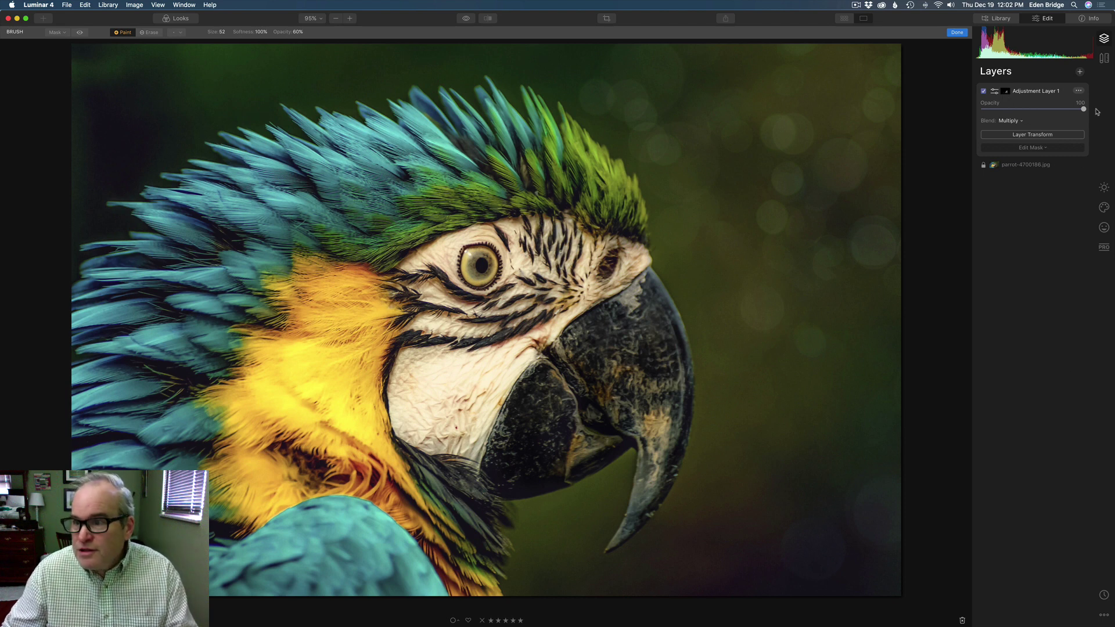
Add Adjustment Layer 2 to the parrot in Luminar 4, open its Essentials tools, then return to Luminar 3.
{"action": "left_click", "coordinate": [1079, 73]}
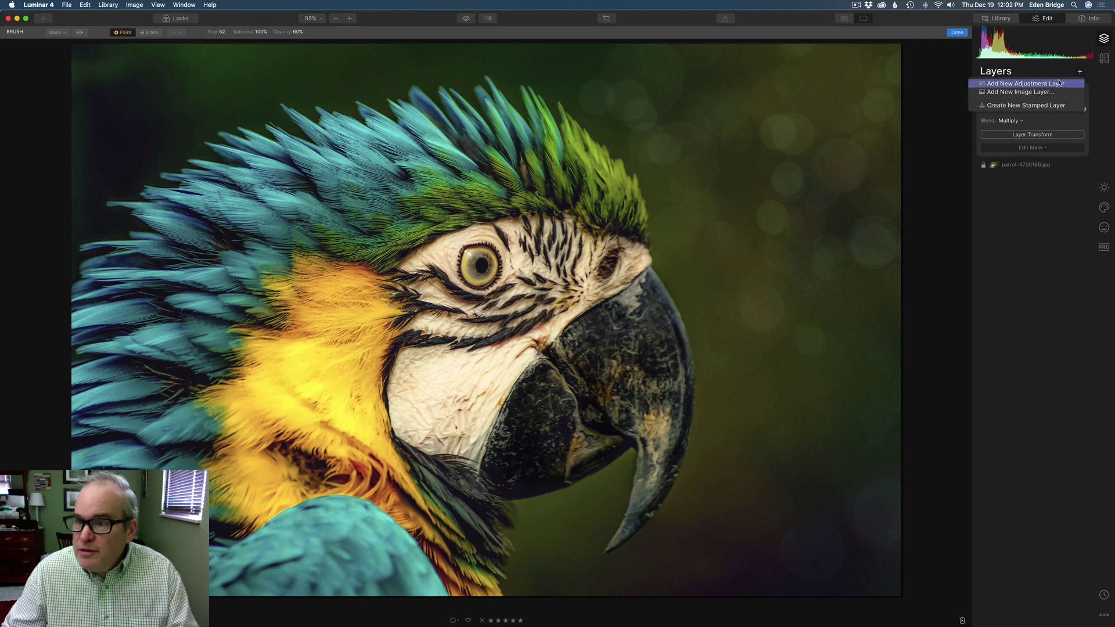
{"action": "left_click", "coordinate": [1060, 83]}
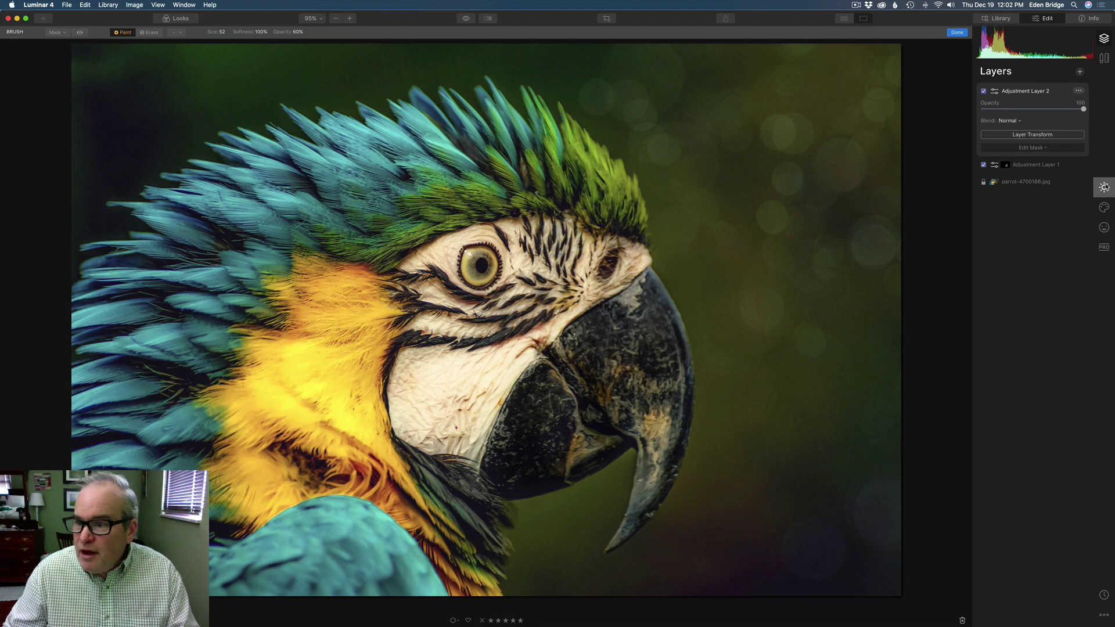
{"action": "left_click", "coordinate": [1104, 187]}
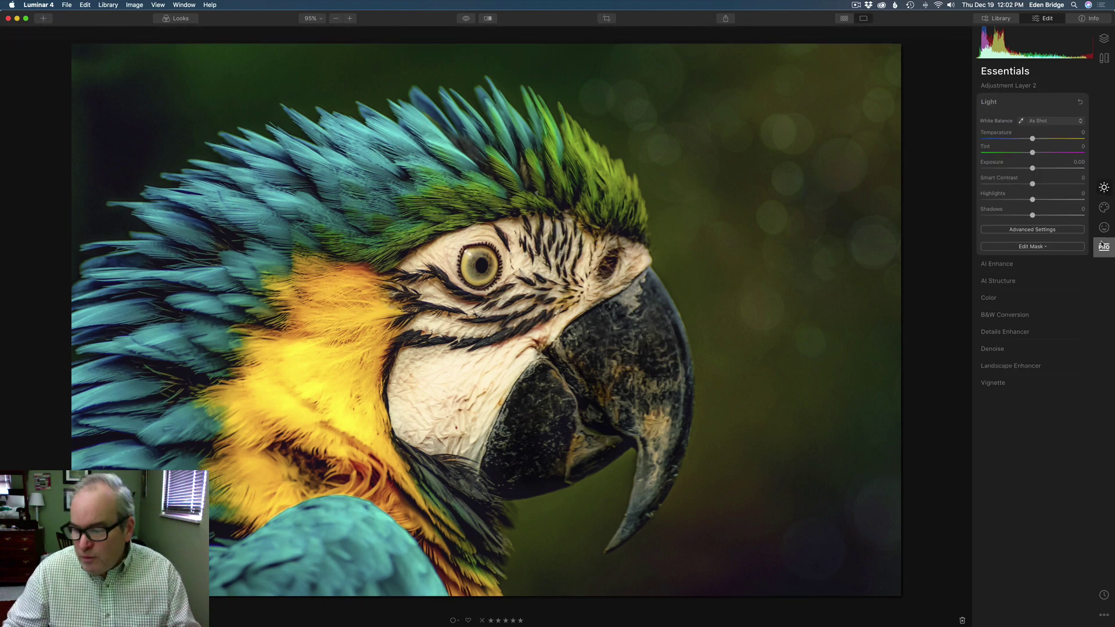
{"action": "key", "text": "ctrl+Left"}
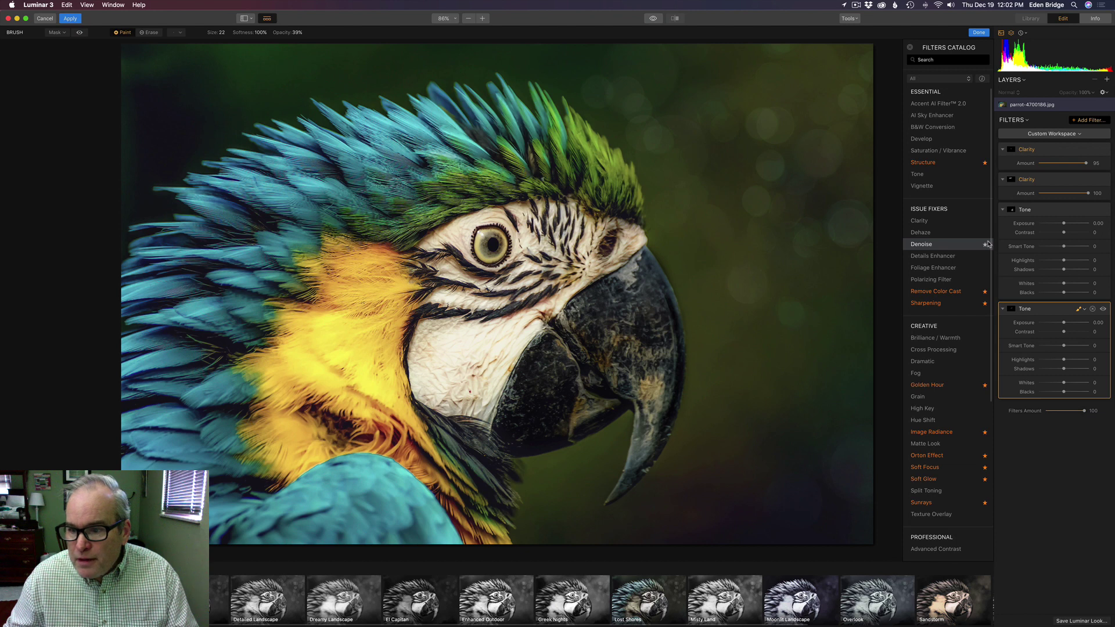
Add a Structure filter at Amount -100 and give it an inverted brush mask.
{"action": "left_click", "coordinate": [930, 163]}
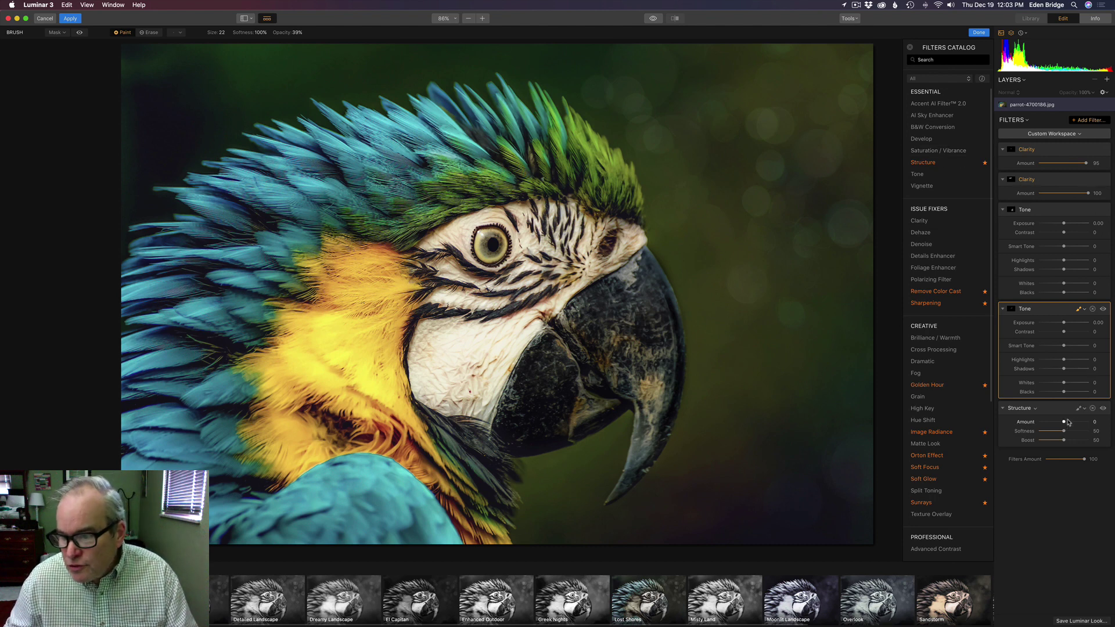
{"action": "left_click_drag", "start_coordinate": [1065, 422], "coordinate": [946, 406]}
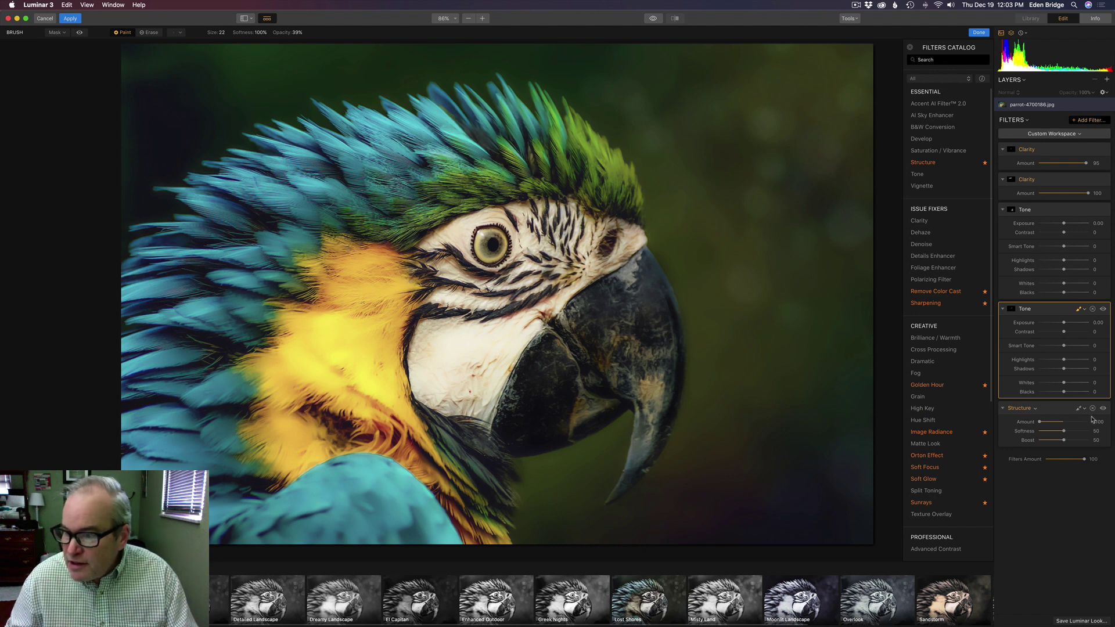
{"action": "left_click", "coordinate": [1085, 411]}
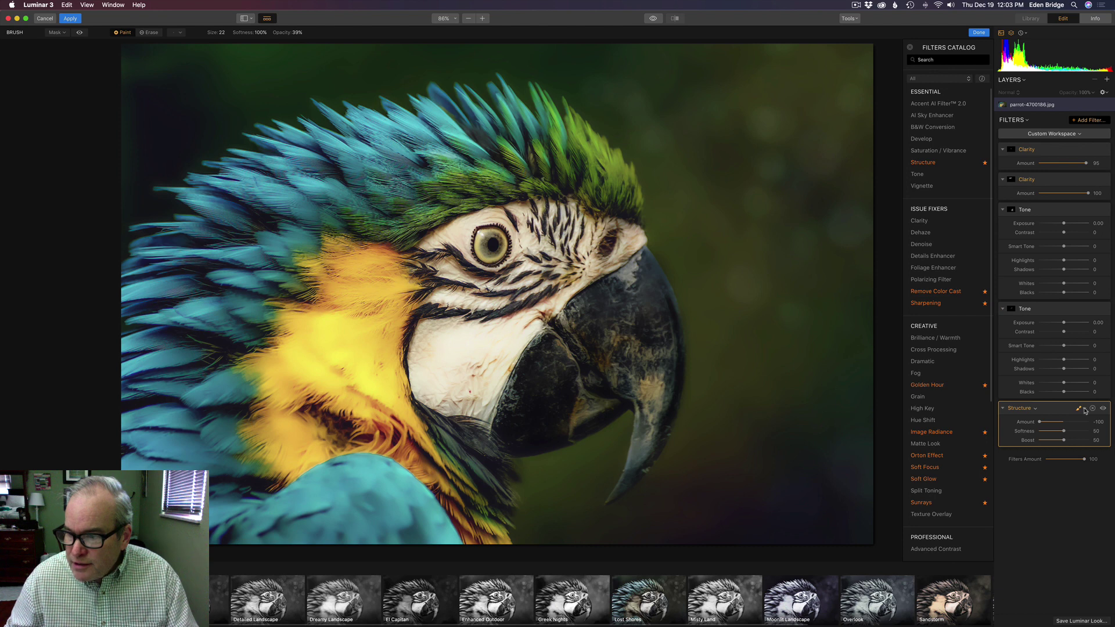
{"action": "left_click", "coordinate": [1086, 411]}
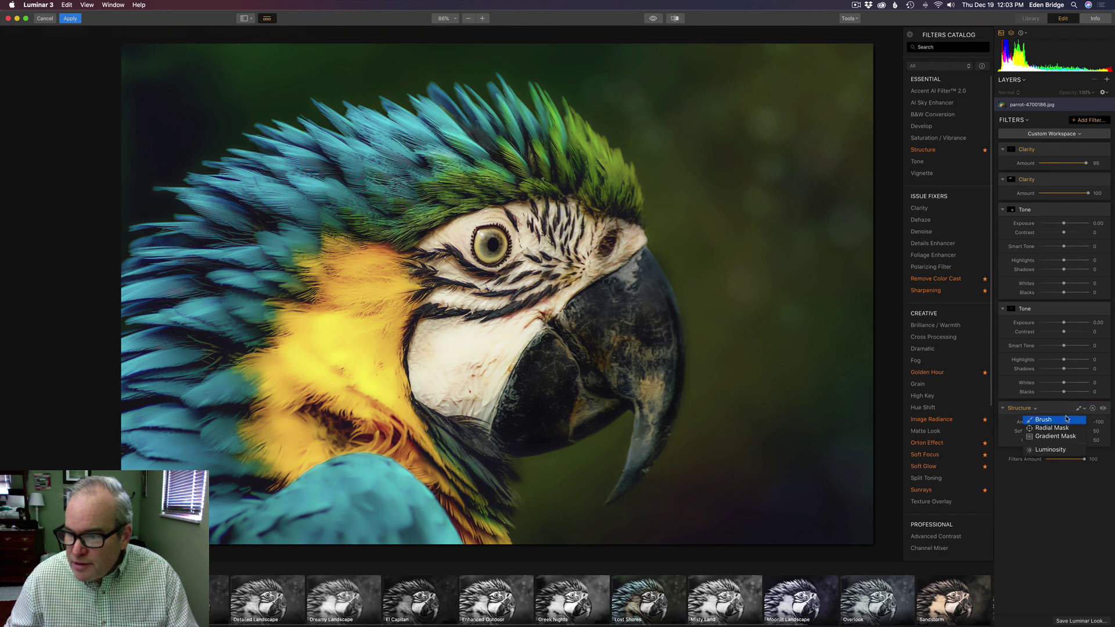
{"action": "left_click", "coordinate": [1059, 420]}
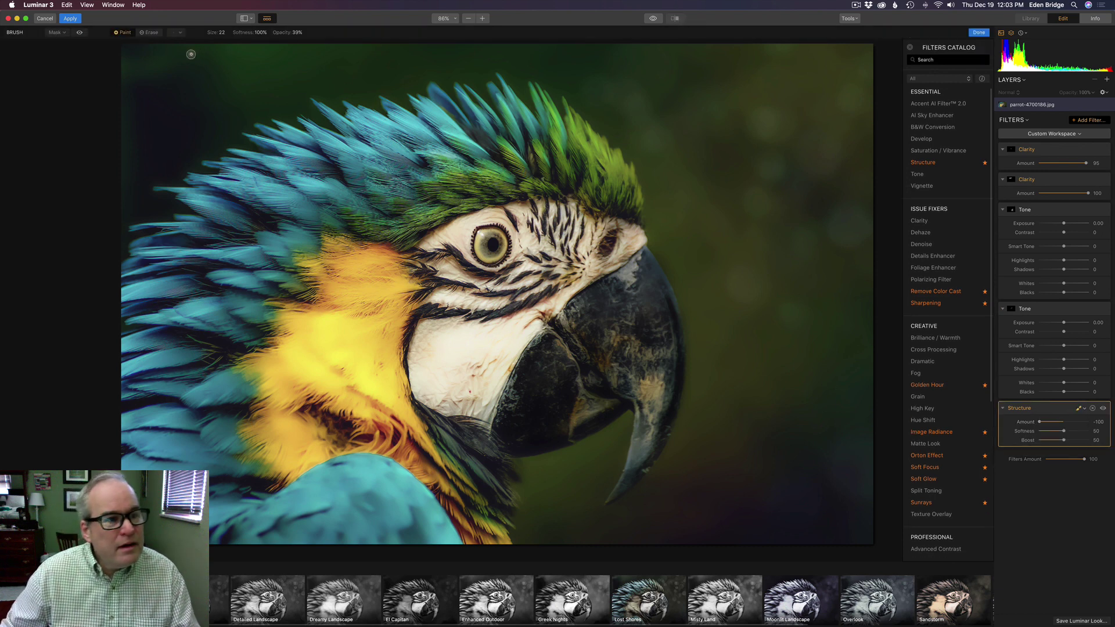
{"action": "left_click", "coordinate": [64, 33]}
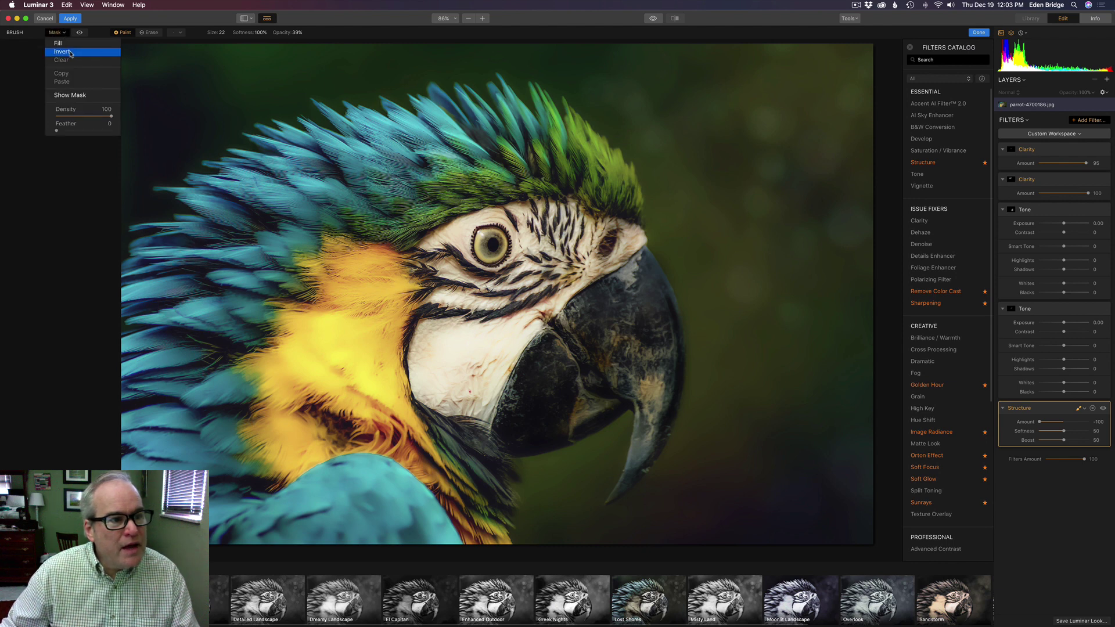
{"action": "left_click", "coordinate": [70, 53]}
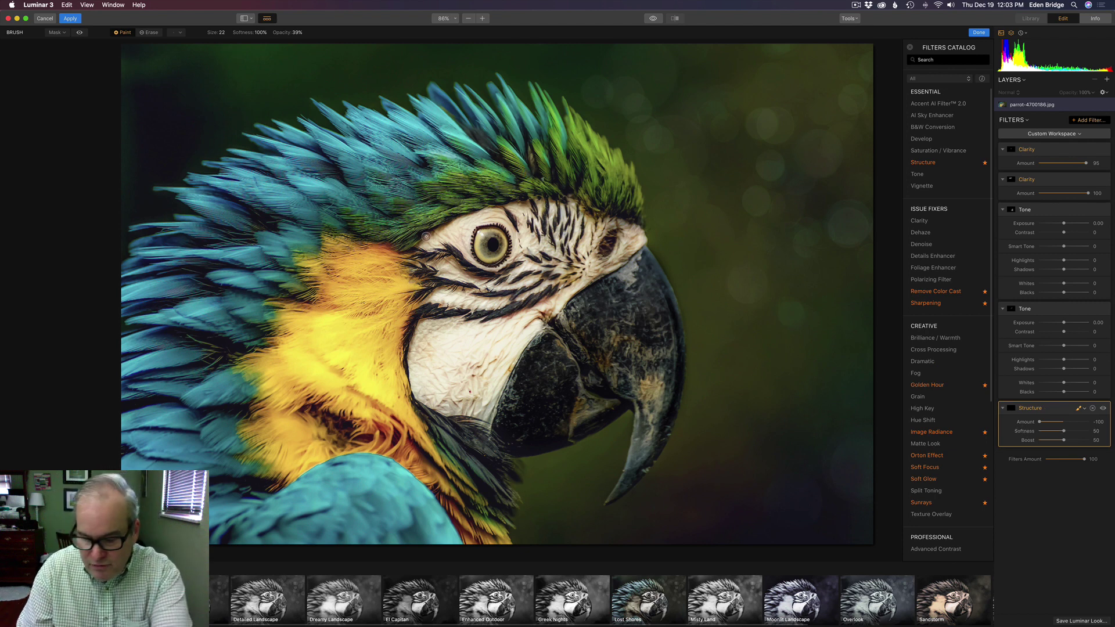
Paint the Structure softening onto the dark background with a larger 99%-opacity brush, then toggle to compare.
{"action": "key", "text": "bracketright"}
{"action": "key", "text": "bracketright"}
{"action": "key", "text": "bracketright"}
{"action": "key", "text": "bracketright"}
{"action": "key", "text": "bracketright"}
{"action": "key", "text": "bracketright"}
{"action": "key", "text": "bracketright"}
{"action": "key", "text": "bracketright"}
{"action": "key", "text": "bracketright"}
{"action": "key", "text": "bracketright"}
{"action": "key", "text": "bracketright"}
{"action": "key", "text": "bracketright"}
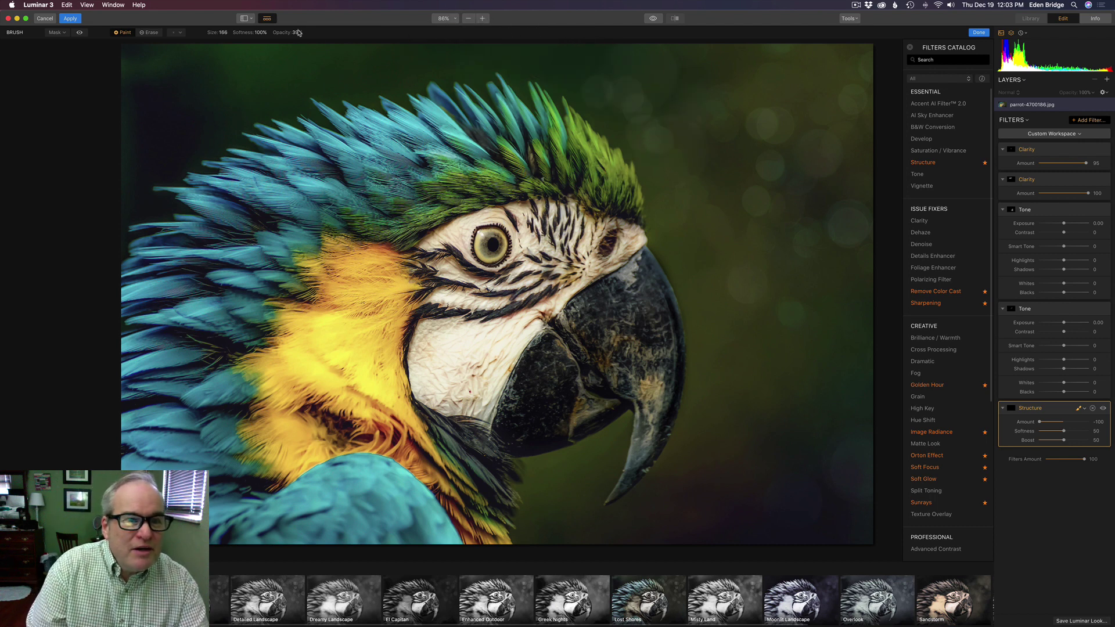
{"action": "left_click_drag", "start_coordinate": [285, 38], "coordinate": [281, 32]}
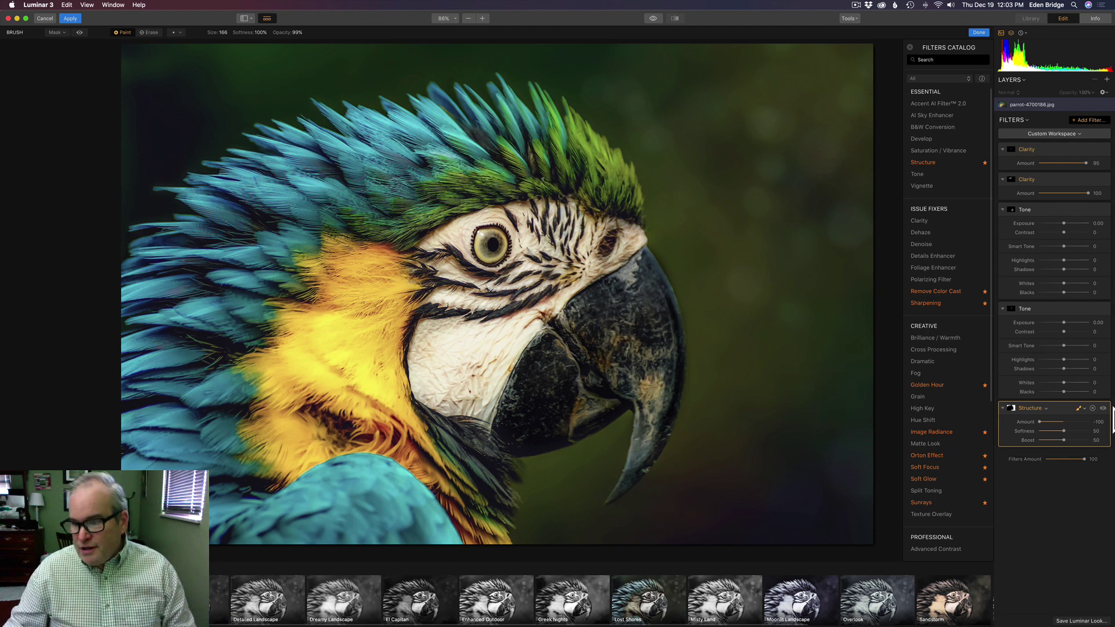
{"action": "left_click", "coordinate": [1103, 409]}
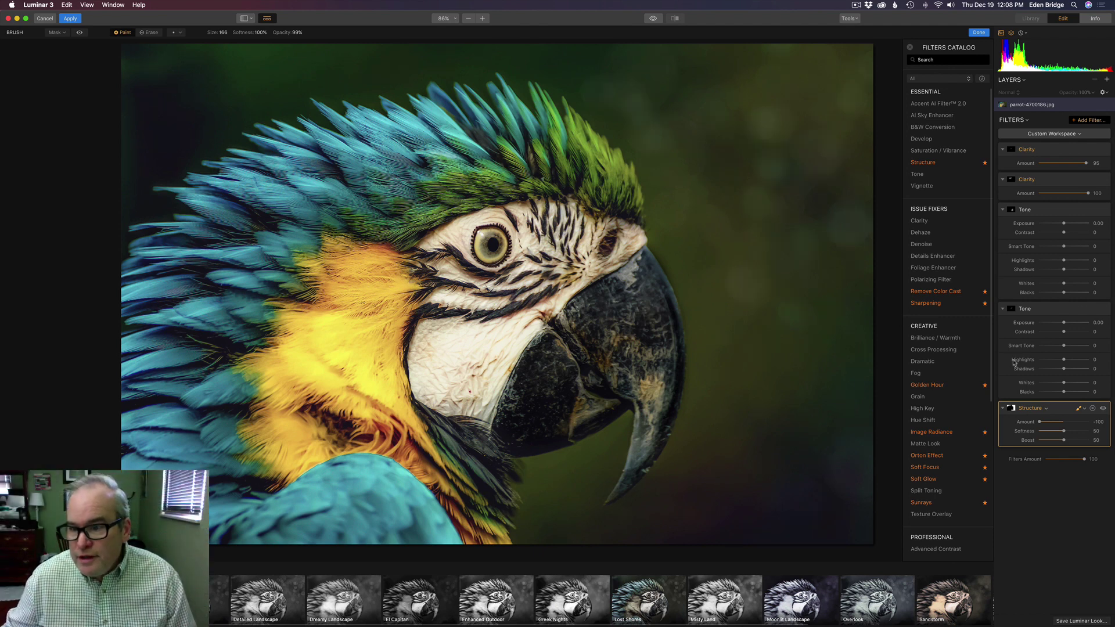
Add a Tone filter with Smart Tone 34 and Contrast 14, toggling it to compare.
{"action": "left_click", "coordinate": [942, 175]}
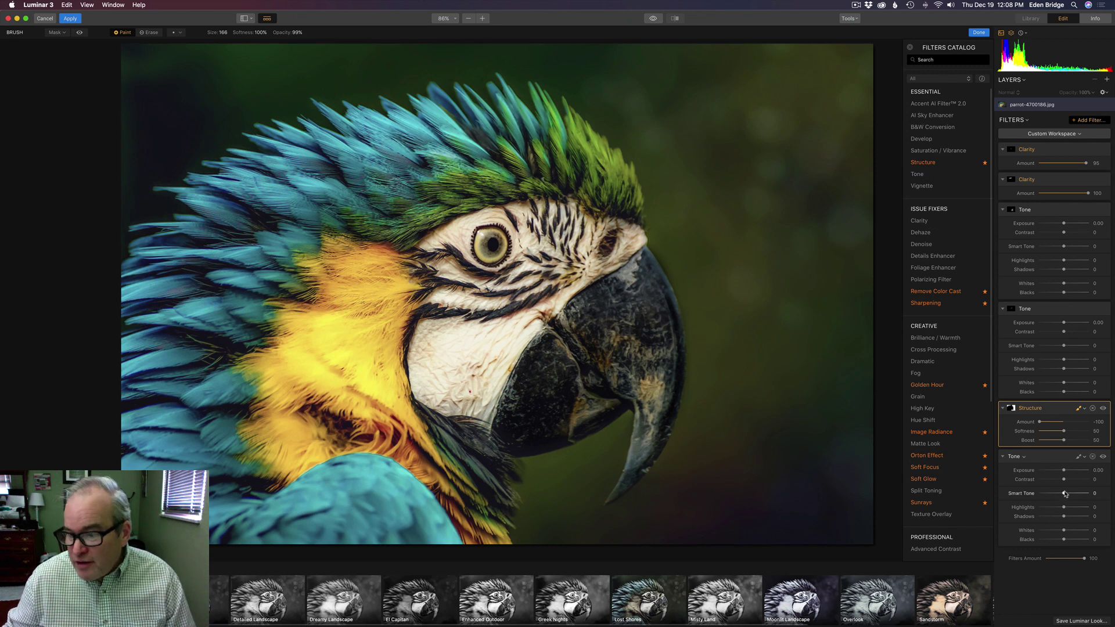
{"action": "mouse_move", "coordinate": [1065, 494]}
{"action": "left_mouse_down"}
{"action": "mouse_move", "coordinate": [1084, 494]}
{"action": "mouse_move", "coordinate": [1066, 494]}
{"action": "mouse_move", "coordinate": [1067, 480]}
{"action": "mouse_move", "coordinate": [1071, 493]}
{"action": "left_mouse_up"}
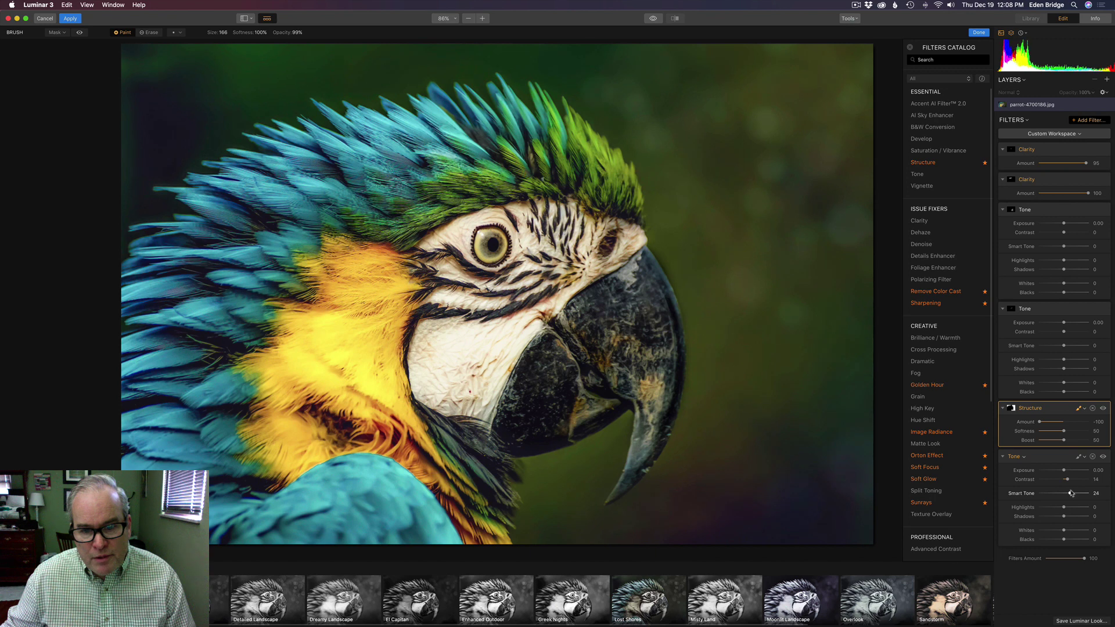
{"action": "left_click", "coordinate": [1103, 458]}
{"action": "left_click", "coordinate": [1104, 458]}
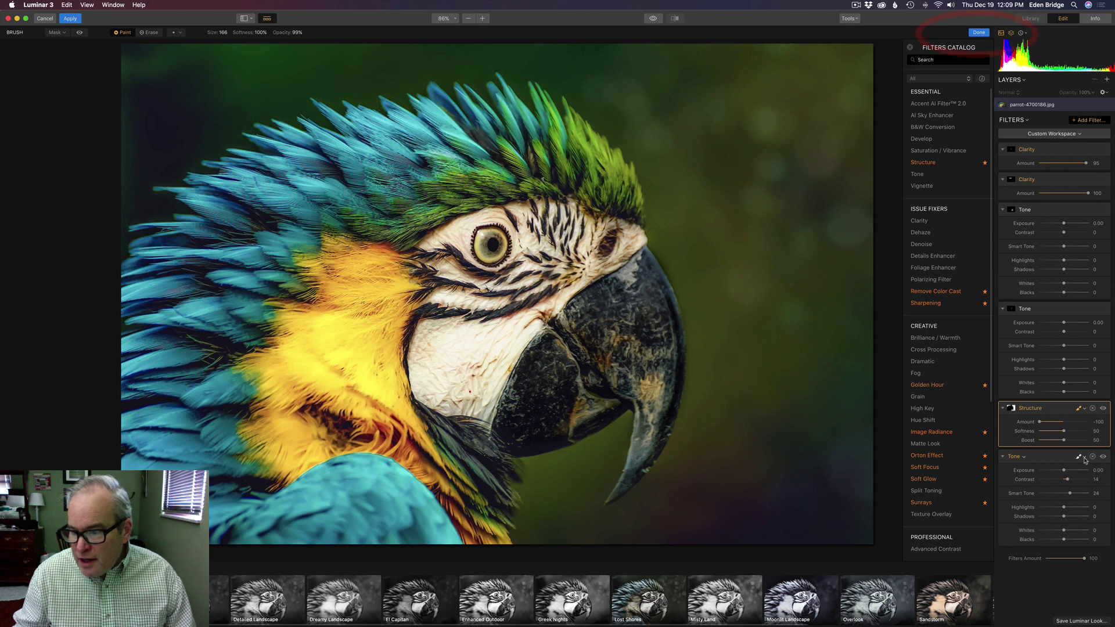
Finish the Structure mask, then brush-erase the new Tone filter from the top-left background and compare.
{"action": "left_click", "coordinate": [1090, 462]}
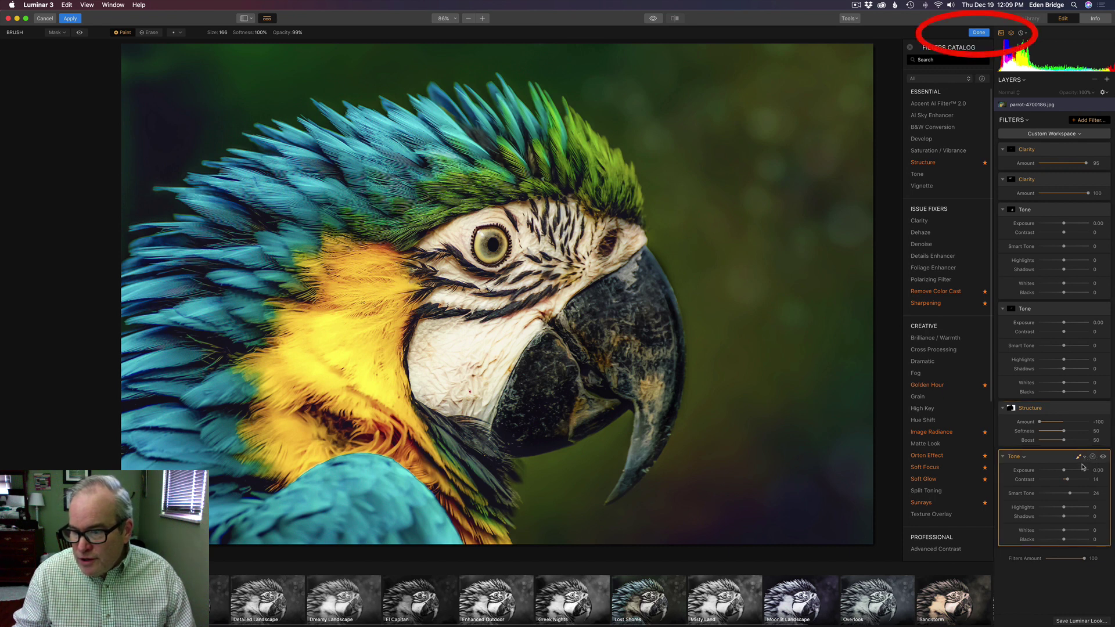
{"action": "left_click", "coordinate": [1079, 457]}
{"action": "left_click", "coordinate": [1084, 457]}
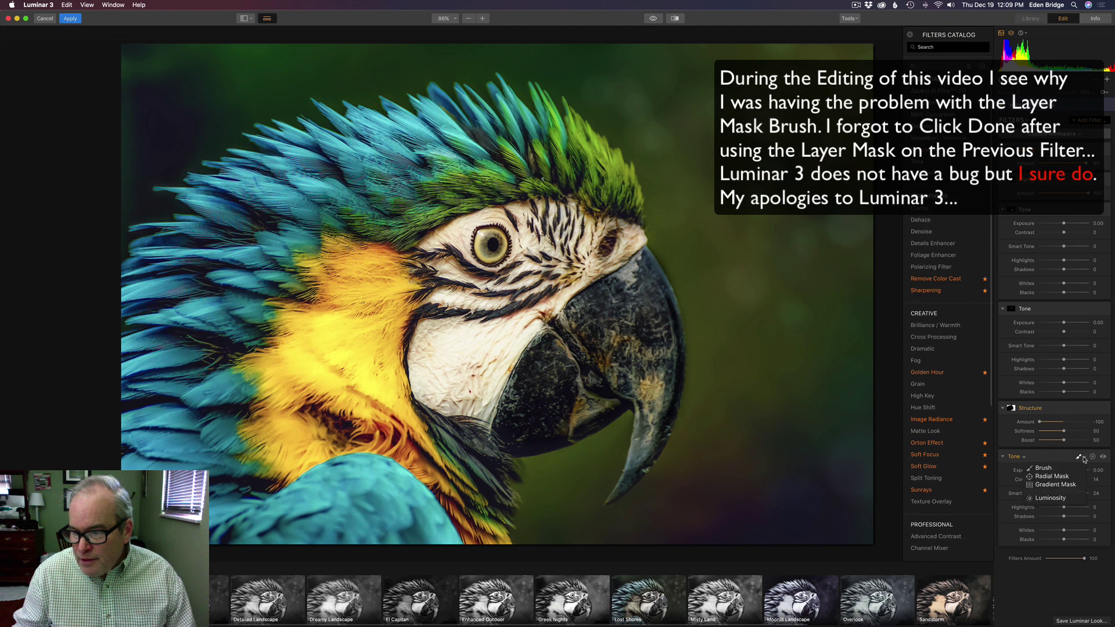
{"action": "left_click", "coordinate": [1050, 469]}
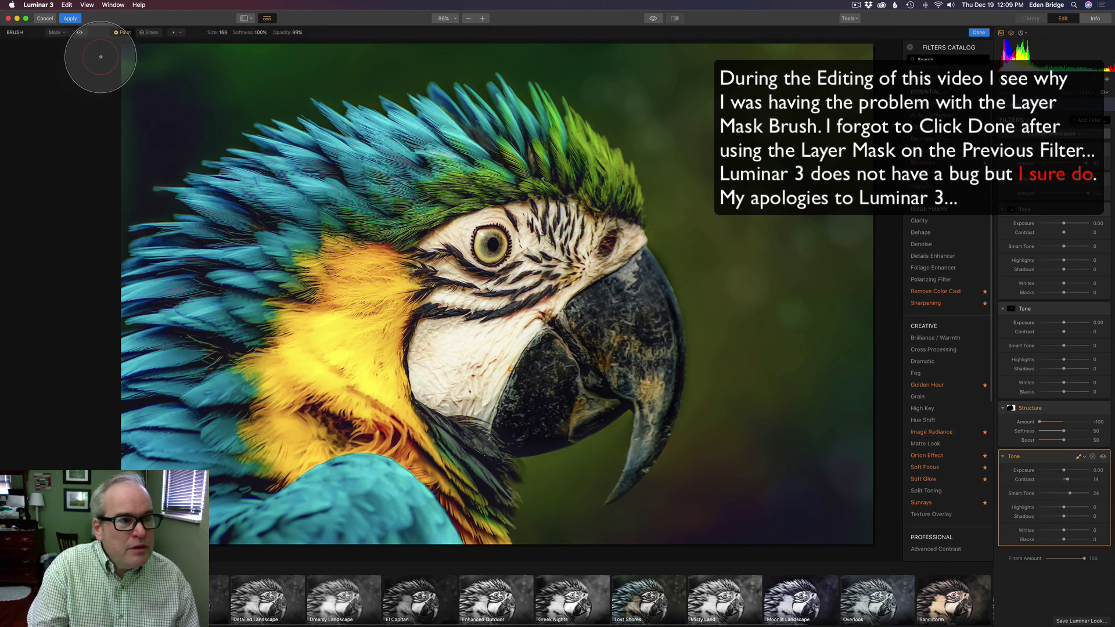
{"action": "left_click", "coordinate": [148, 32]}
{"action": "mouse_move", "coordinate": [214, 81]}
{"action": "left_mouse_down"}
{"action": "mouse_move", "coordinate": [202, 75]}
{"action": "mouse_move", "coordinate": [251, 46]}
{"action": "mouse_move", "coordinate": [182, 95]}
{"action": "mouse_move", "coordinate": [249, 70]}
{"action": "left_mouse_up"}
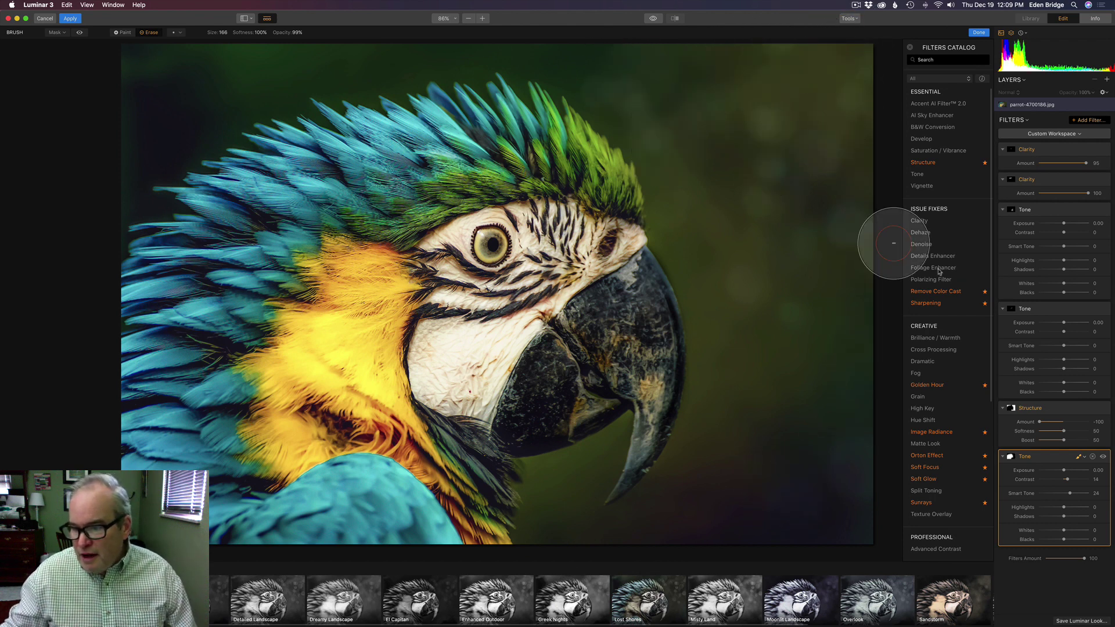
{"action": "left_click", "coordinate": [1103, 457]}
Re-enable the Tone filter (Highlights -71, Shadows -37, Blacks -11) and apply the filter stack.
{"action": "left_click", "coordinate": [1104, 458]}
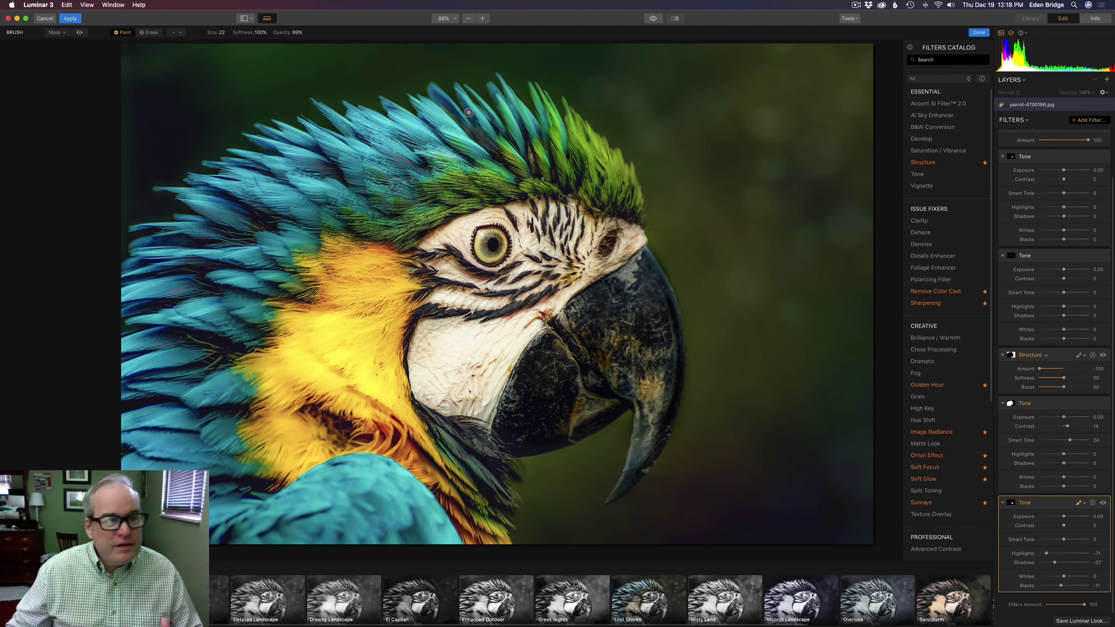
{"action": "left_click", "coordinate": [71, 18]}
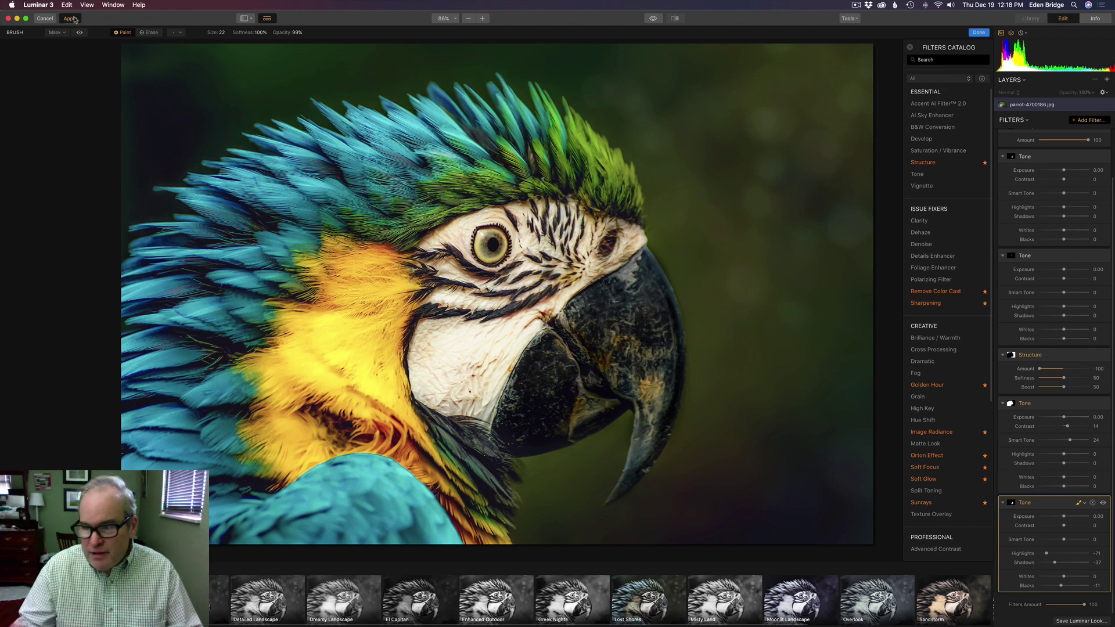
Send the Luminar 3 edits to Photoshop and toggle the Layer 1 copy layer to compare.
{"action": "left_click", "coordinate": [71, 18]}
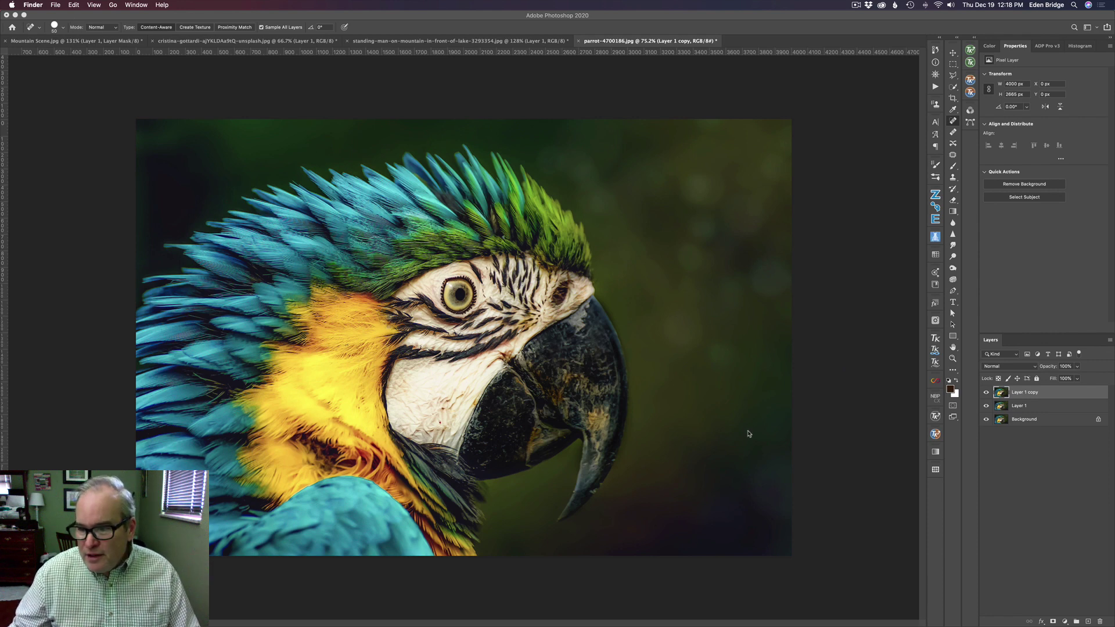
{"action": "left_click", "coordinate": [986, 393]}
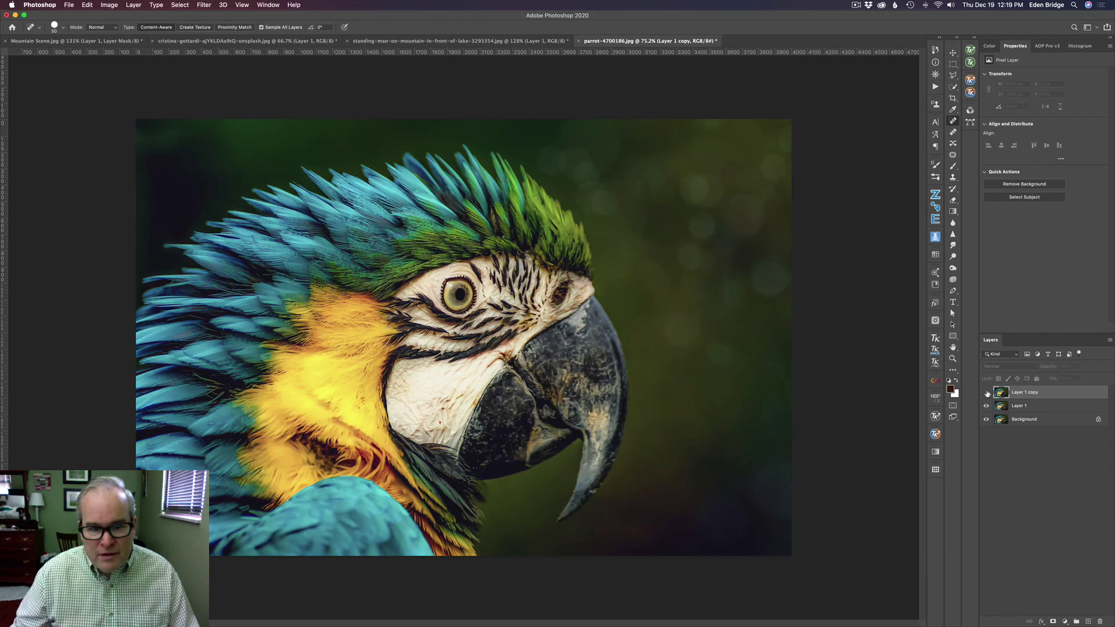
{"action": "left_click", "coordinate": [986, 392]}
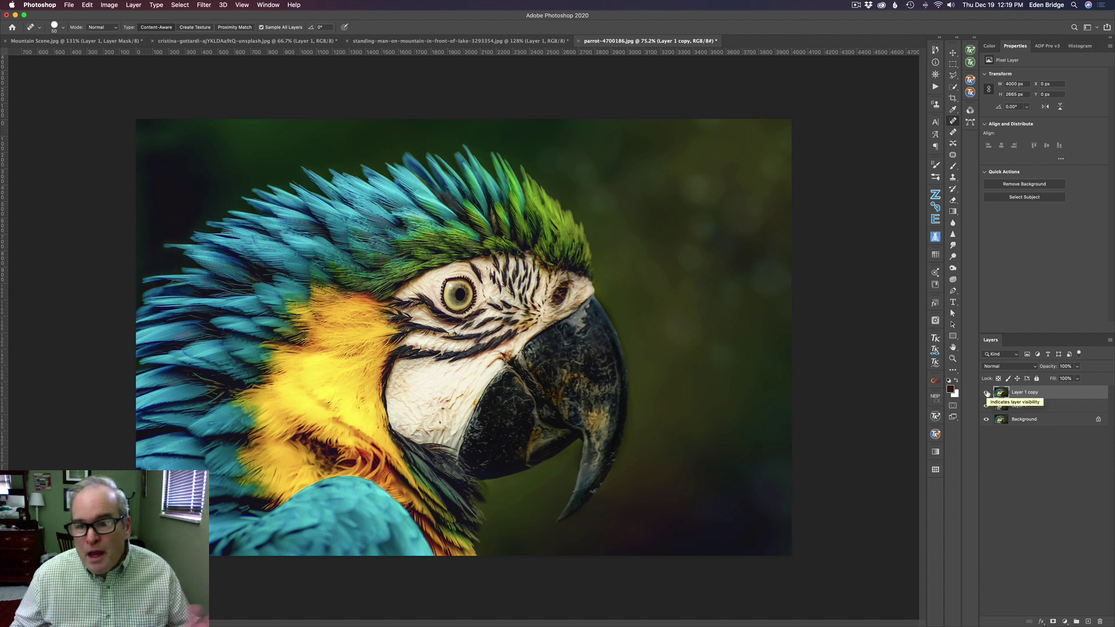